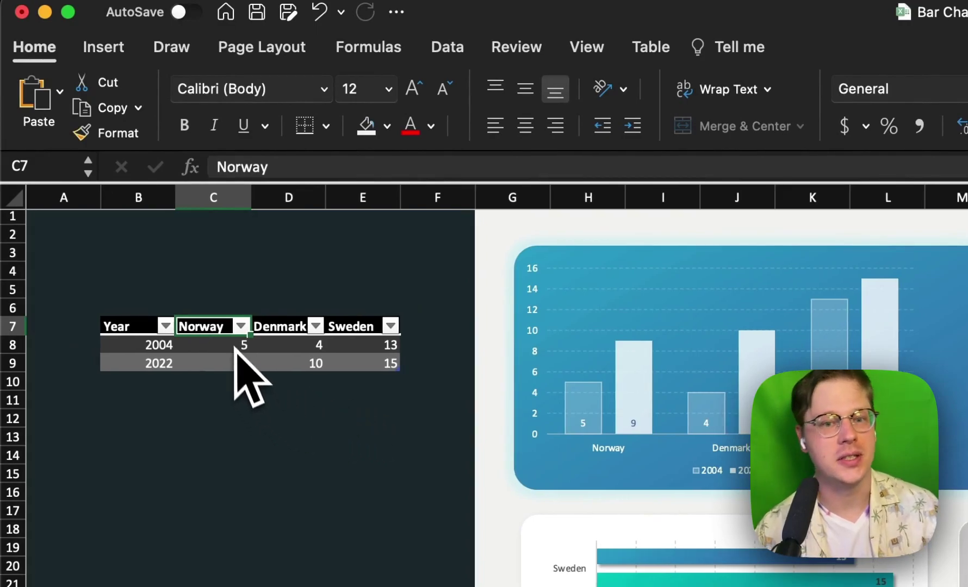
Insert a 2-D clustered column chart from cells C7:E9 and place it below the data table.
{"action": "left_click_drag", "start_coordinate": [204, 328], "coordinate": [356, 359]}
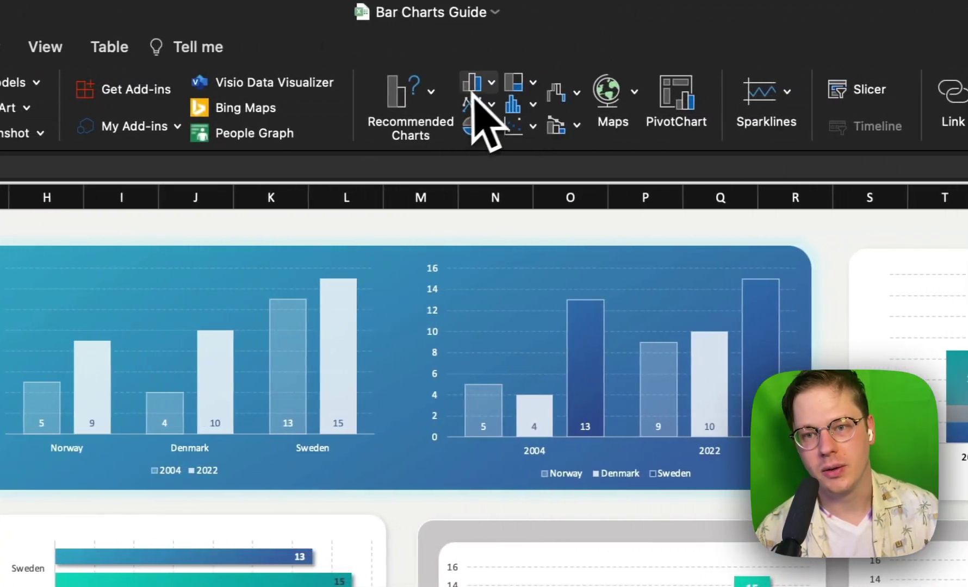
{"action": "left_click", "coordinate": [473, 89]}
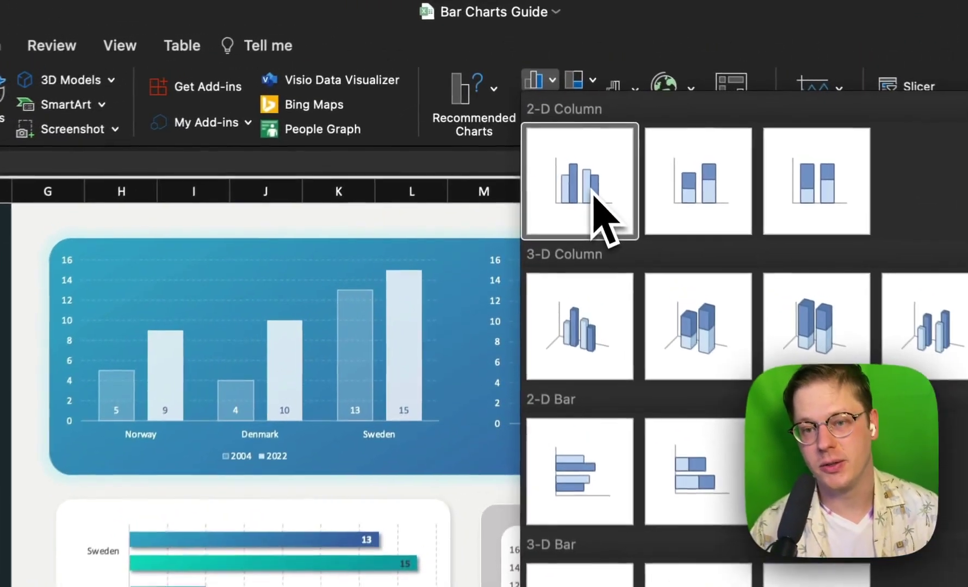
{"action": "left_click", "coordinate": [537, 101]}
{"action": "left_click_drag", "start_coordinate": [492, 280], "coordinate": [229, 217]}
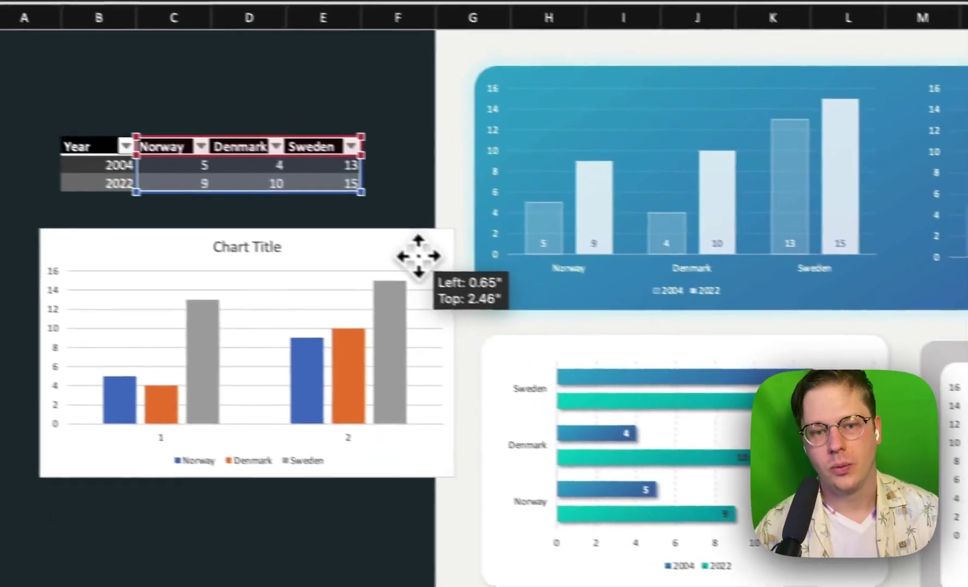
{"action": "left_click_drag", "start_coordinate": [419, 256], "coordinate": [413, 254]}
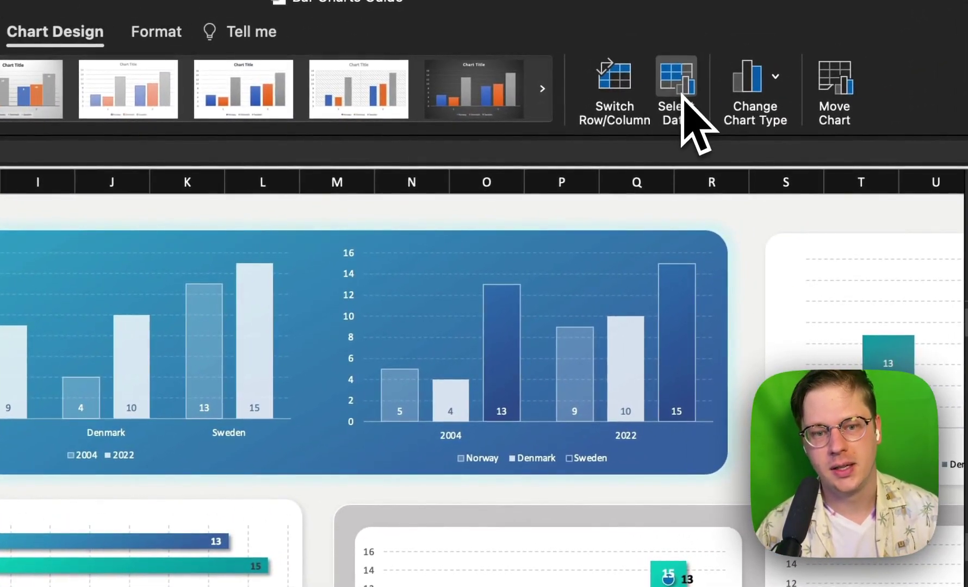
Set the new chart's horizontal axis labels to the Year values in cells B8:B9.
{"action": "left_click", "coordinate": [683, 97]}
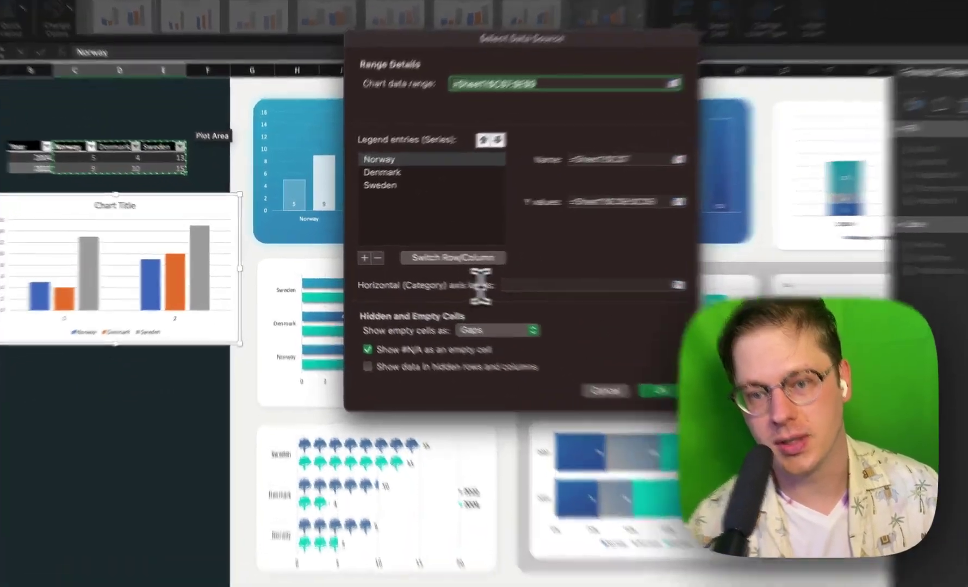
{"action": "left_click", "coordinate": [495, 280]}
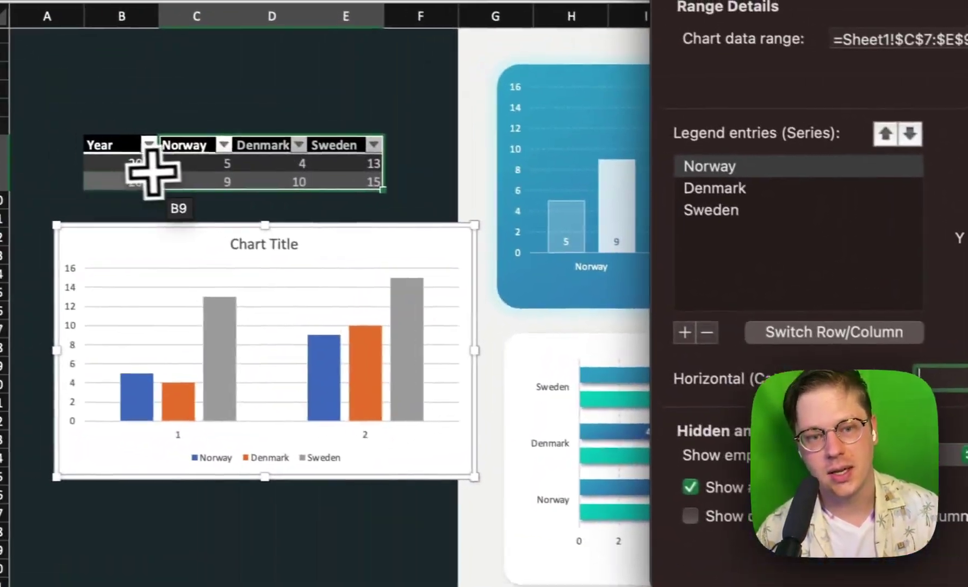
{"action": "left_click_drag", "start_coordinate": [9, 125], "coordinate": [9, 146]}
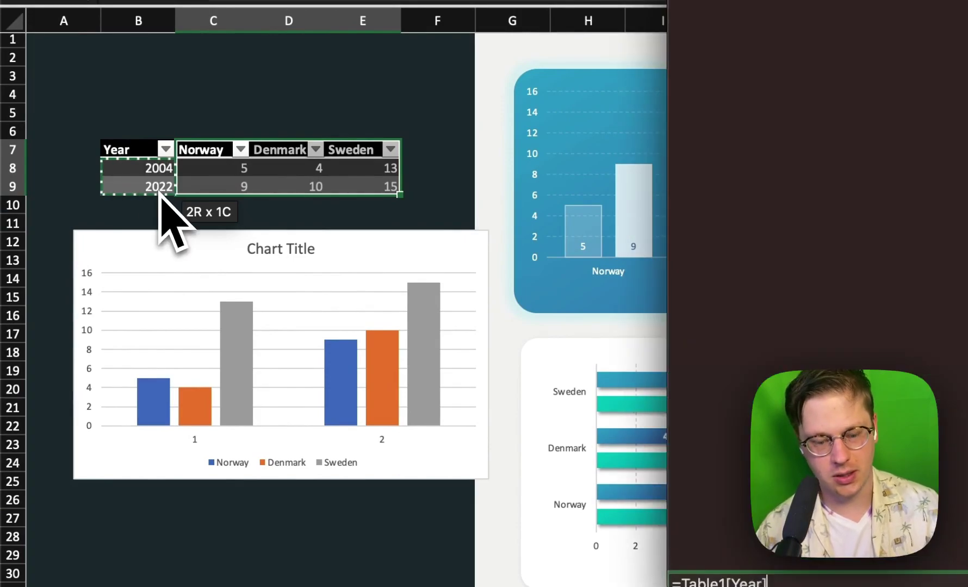
{"action": "key", "text": "Return"}
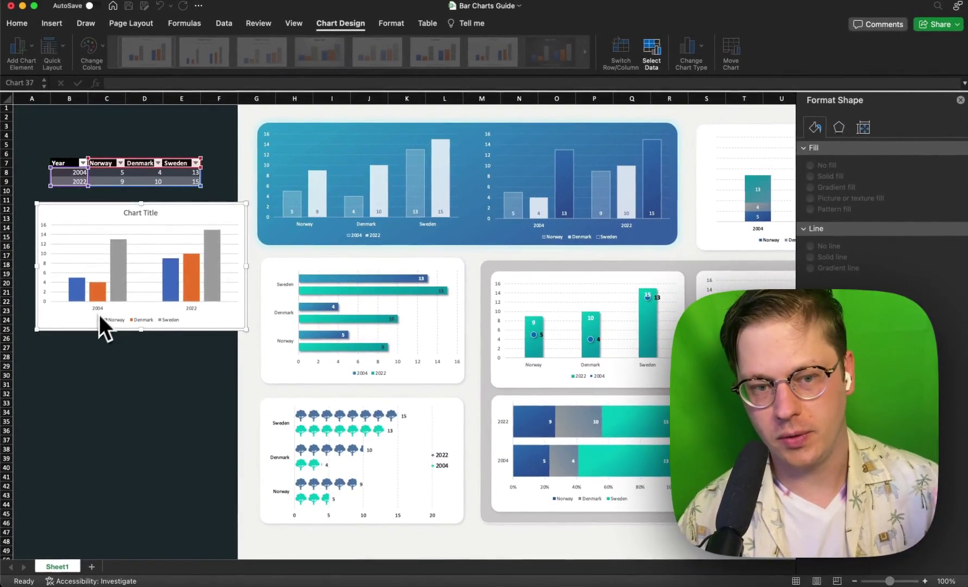
Review the chart's data source, checking the Y values and the Norway, Denmark and Sweden series.
{"action": "left_click", "coordinate": [99, 314]}
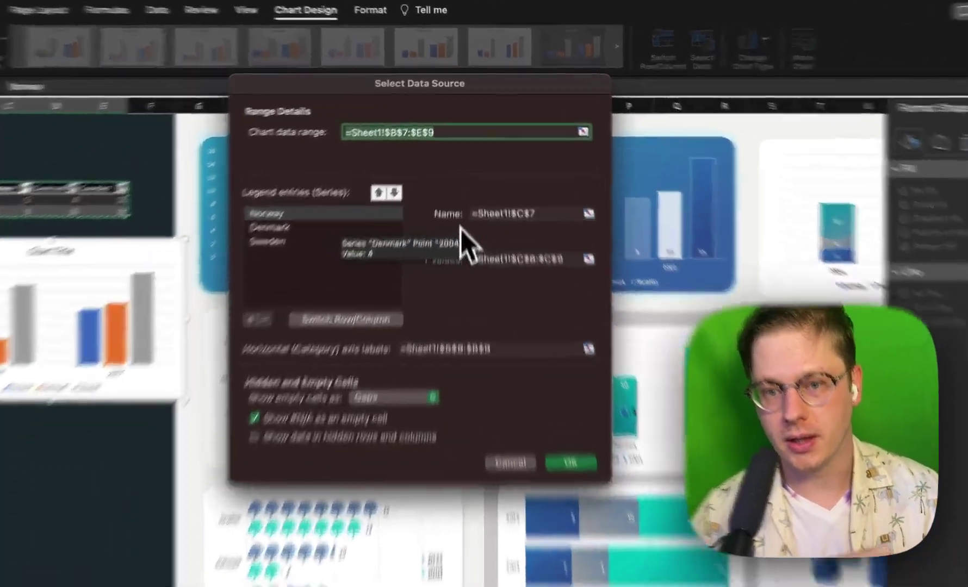
{"action": "left_click", "coordinate": [366, 371]}
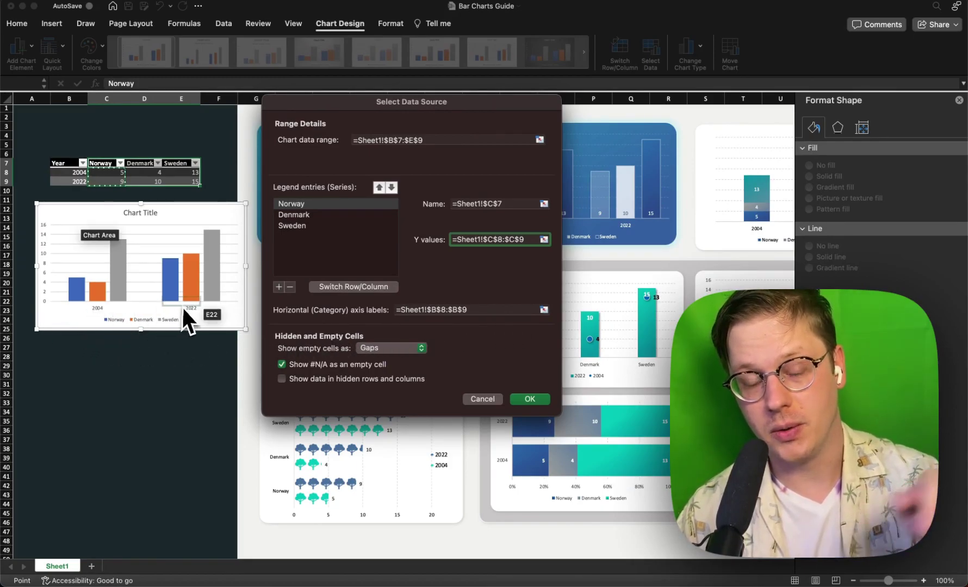
{"action": "left_click", "coordinate": [300, 217]}
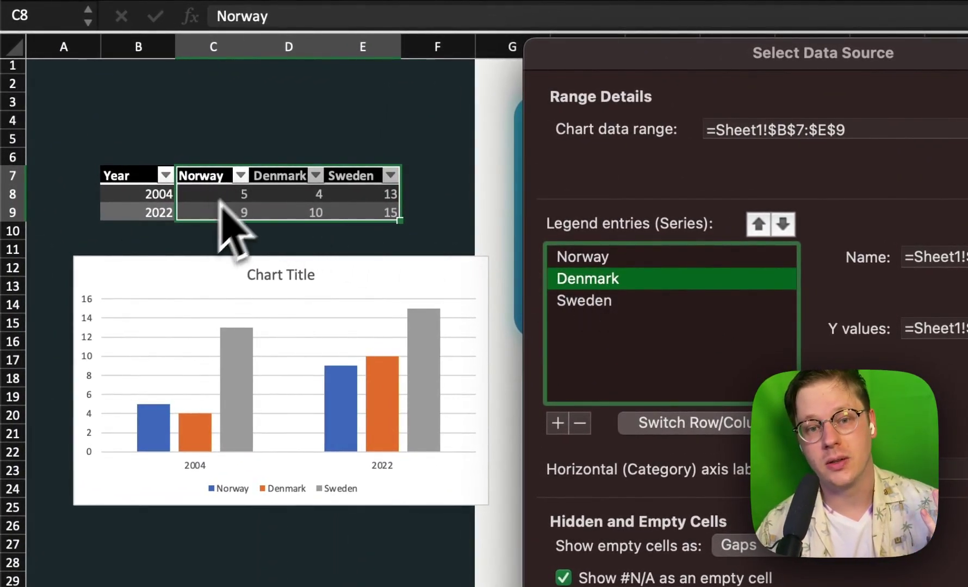
{"action": "left_click", "coordinate": [585, 259]}
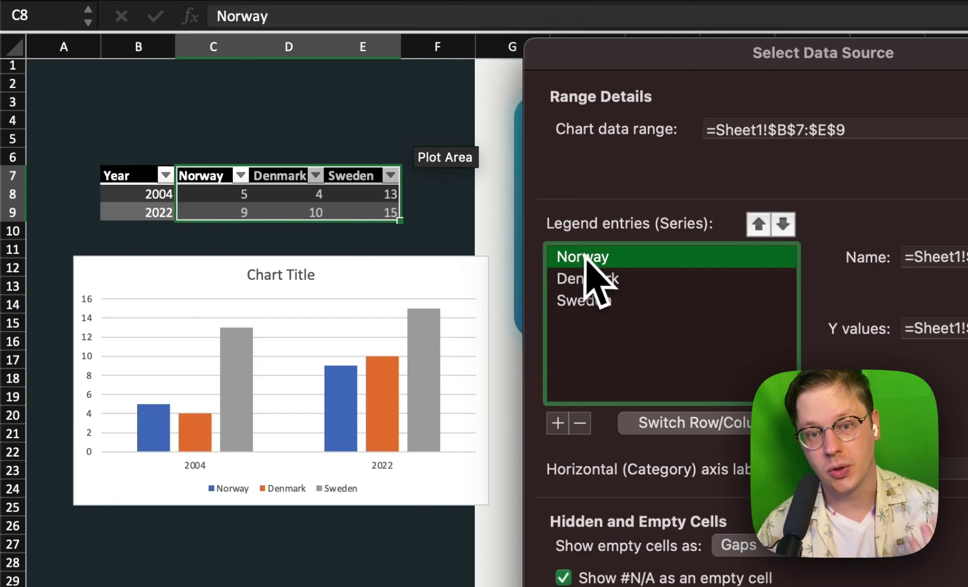
{"action": "left_click", "coordinate": [598, 281]}
{"action": "left_click", "coordinate": [596, 305]}
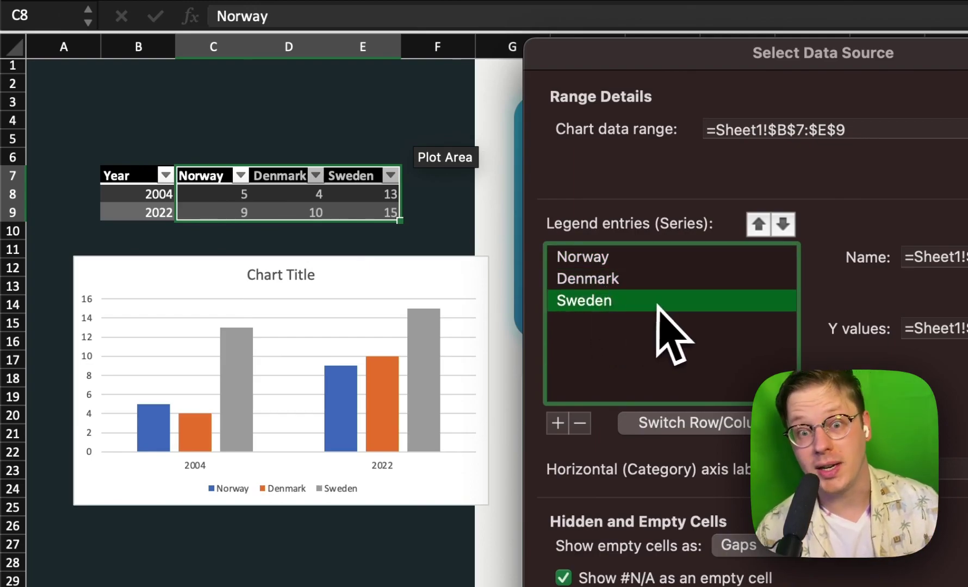
{"action": "left_click", "coordinate": [608, 285]}
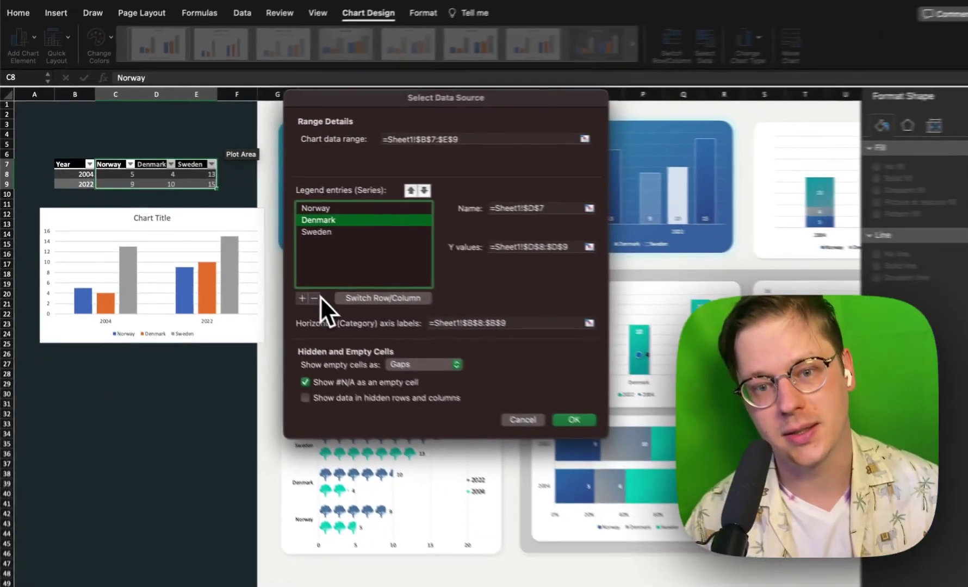
{"action": "key", "text": "Escape"}
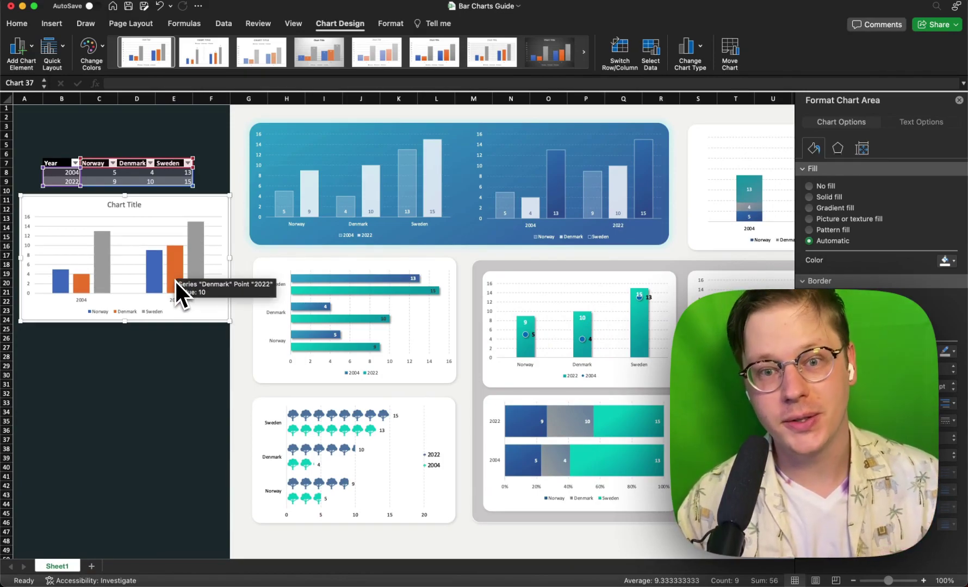
Look through the available column and bar chart types and compare them with the sample charts on the sheet.
{"action": "left_click", "coordinate": [511, 41]}
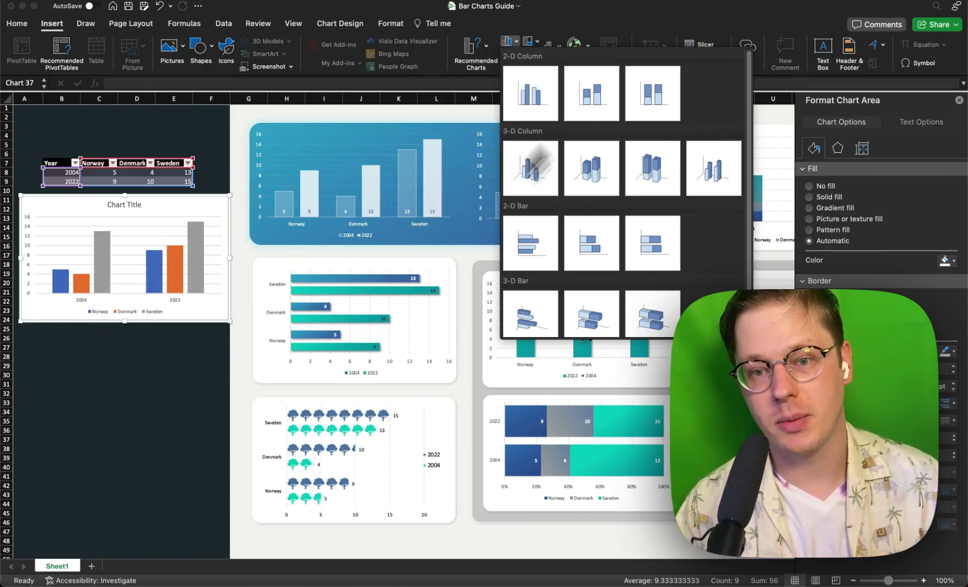
{"action": "scroll", "coordinate": [359, 337], "scroll_direction": "right", "scroll_amount": 10}
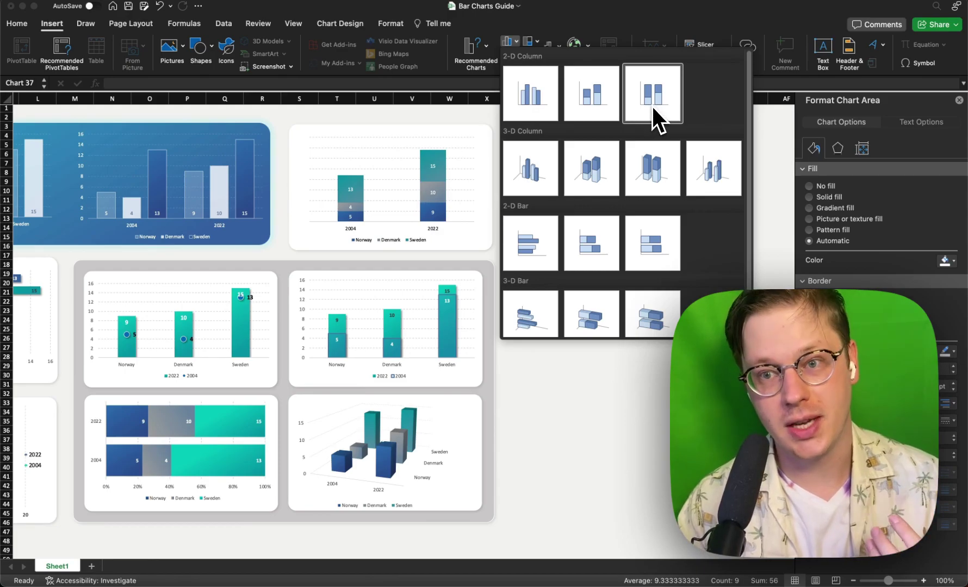
{"action": "scroll", "coordinate": [243, 405], "scroll_direction": "down", "scroll_amount": 2}
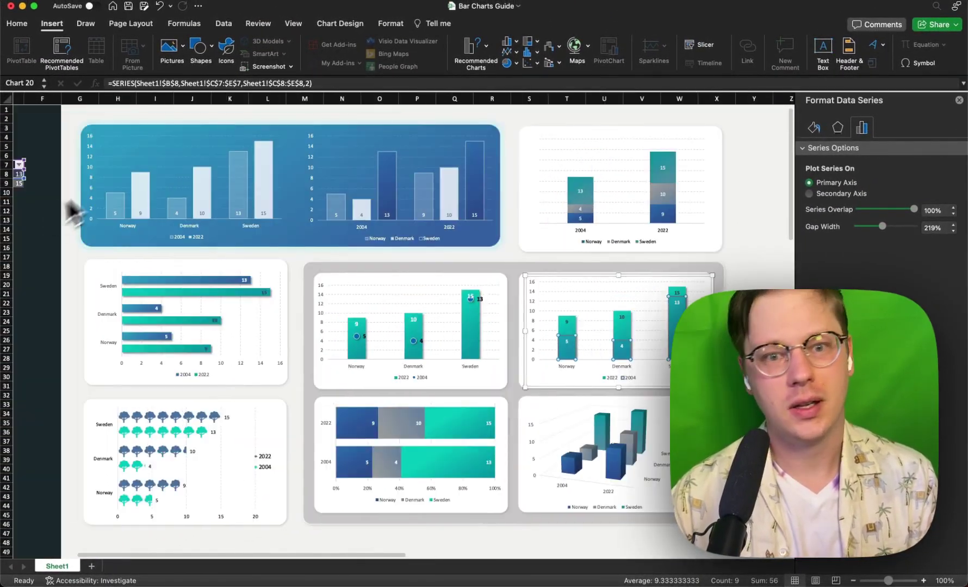
{"action": "left_click", "coordinate": [136, 199]}
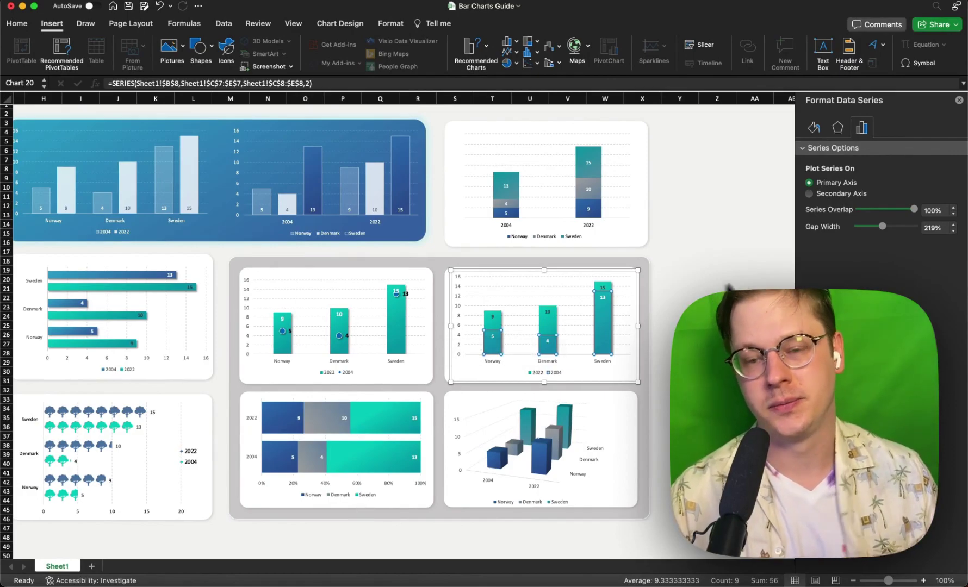
{"action": "scroll", "coordinate": [626, 316], "scroll_direction": "left", "scroll_amount": 5}
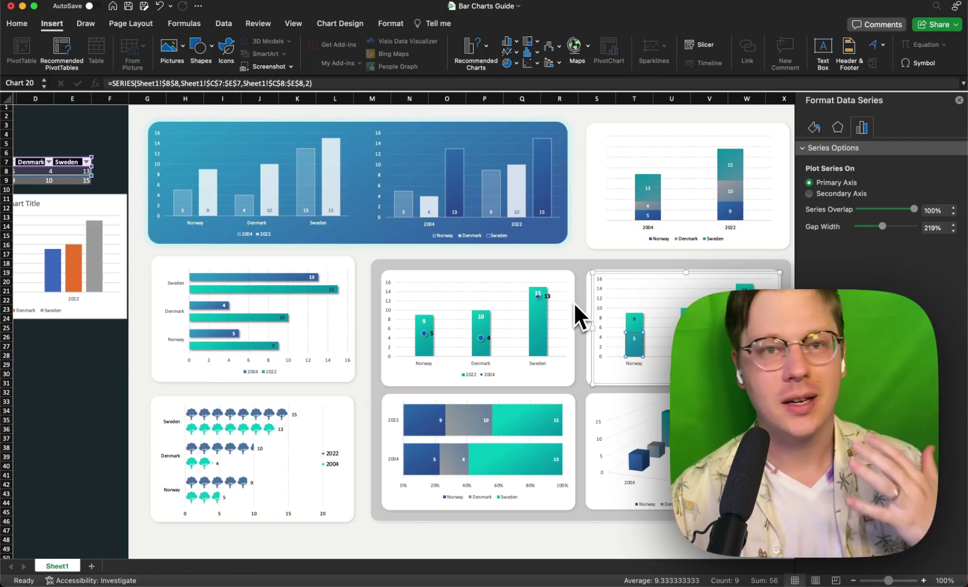
{"action": "scroll", "coordinate": [566, 304], "scroll_direction": "down", "scroll_amount": 2}
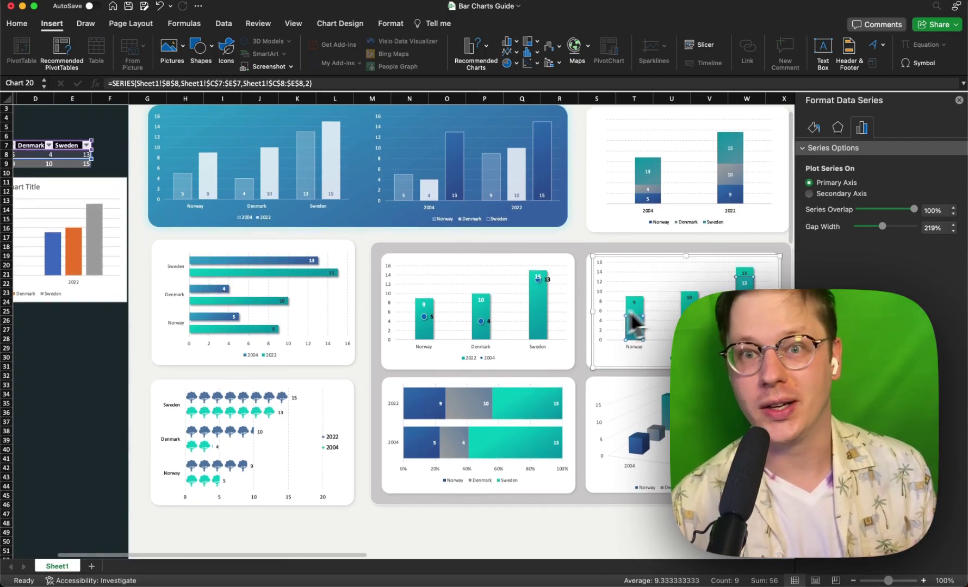
{"action": "scroll", "coordinate": [668, 308], "scroll_direction": "down", "scroll_amount": 3}
{"action": "scroll", "coordinate": [655, 310], "scroll_direction": "up", "scroll_amount": 3}
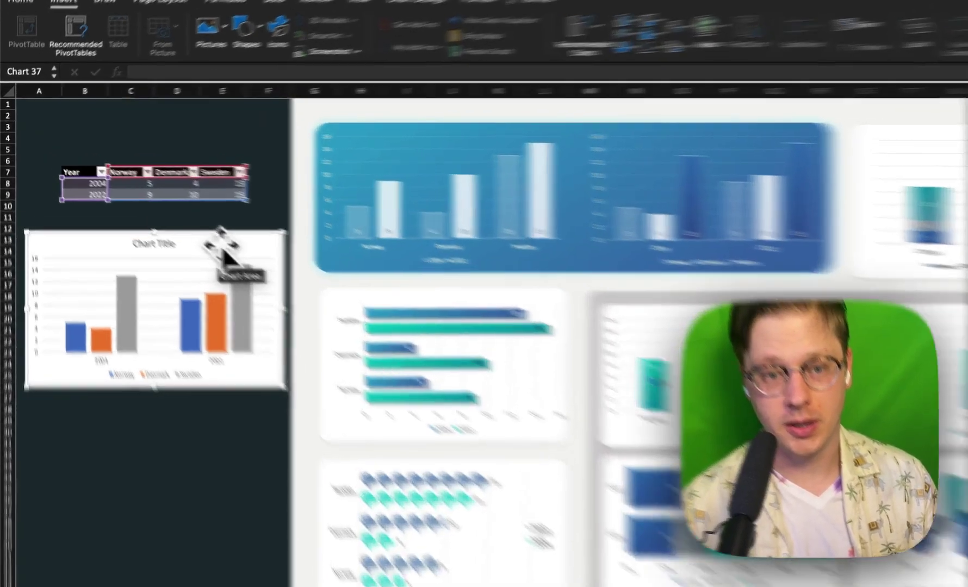
Give the new column chart no fill and no border line, and make its text white.
{"action": "left_click_drag", "start_coordinate": [179, 224], "coordinate": [182, 222]}
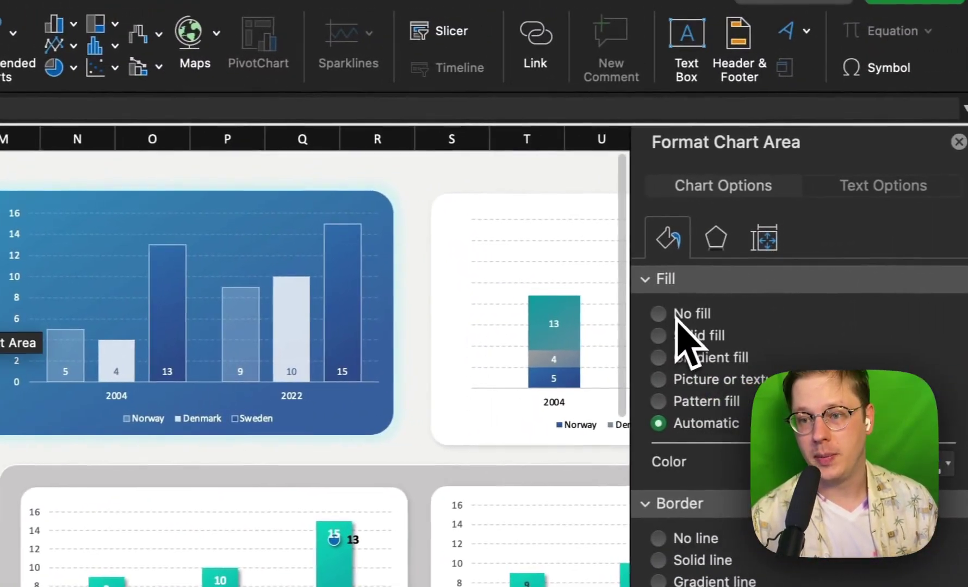
{"action": "left_click", "coordinate": [722, 309]}
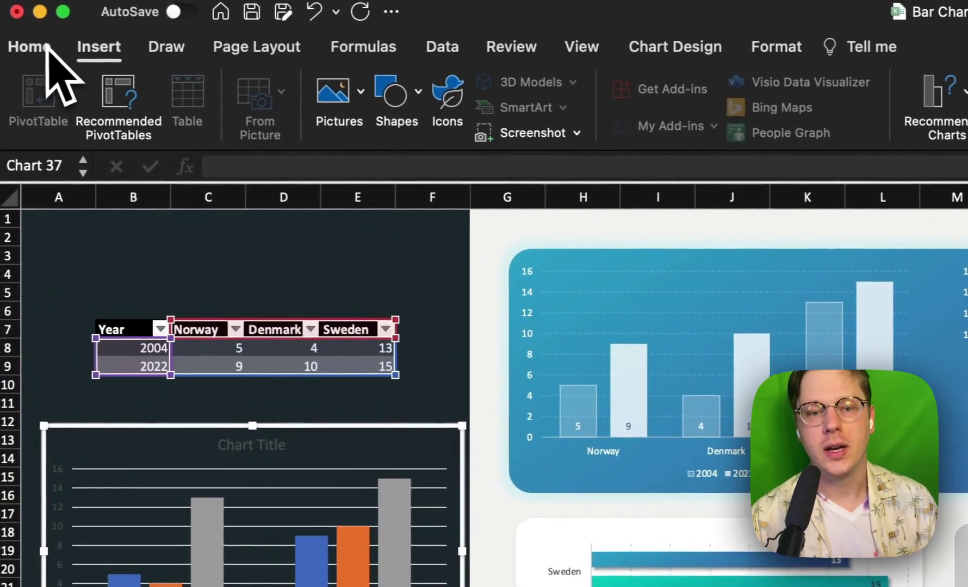
{"action": "left_click", "coordinate": [33, 47]}
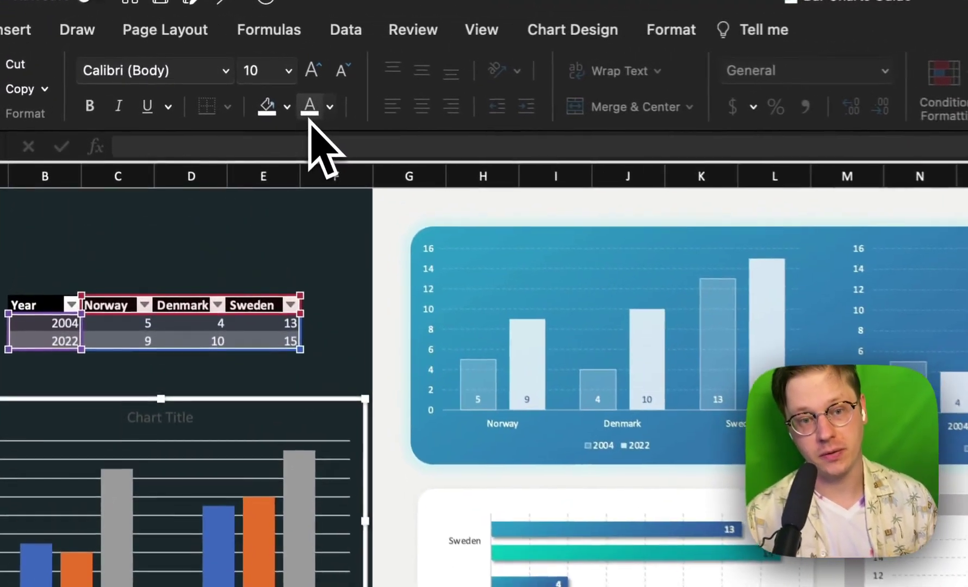
Examine the styling of the finished sample charts and compare it with the new column chart beside them.
{"action": "scroll", "coordinate": [399, 470], "scroll_direction": "right", "scroll_amount": 3}
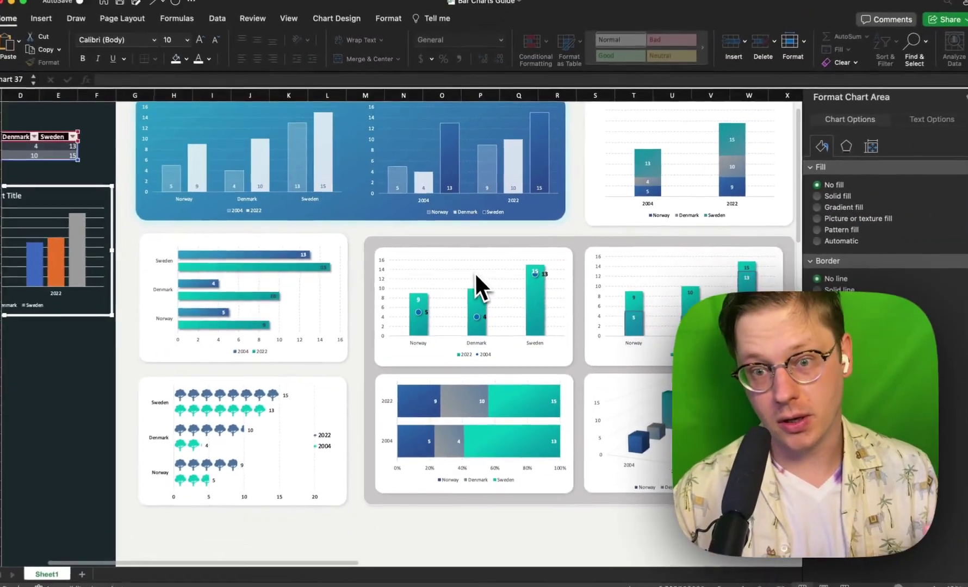
{"action": "scroll", "coordinate": [476, 273], "scroll_direction": "up", "scroll_amount": 2}
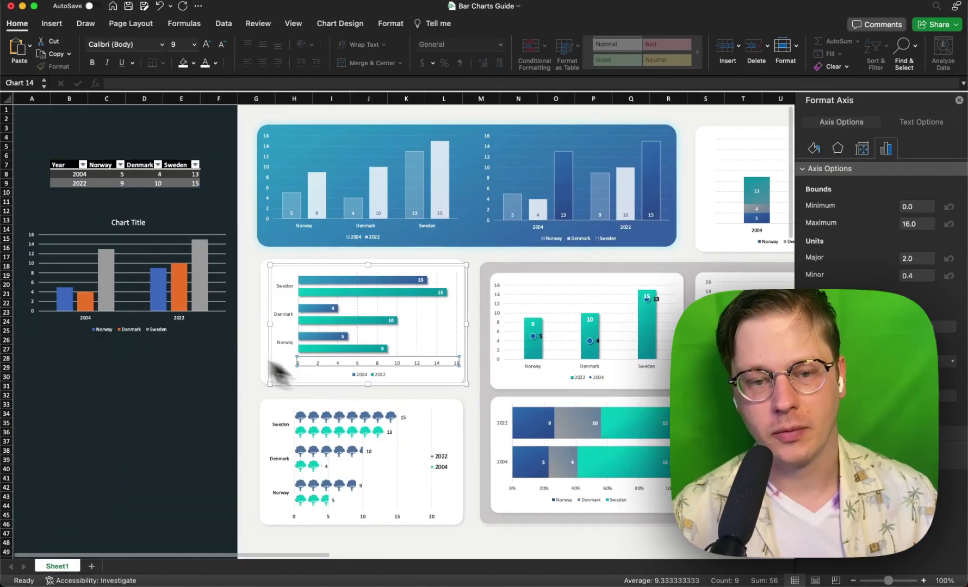
{"action": "scroll", "coordinate": [178, 331], "scroll_direction": "right", "scroll_amount": 1}
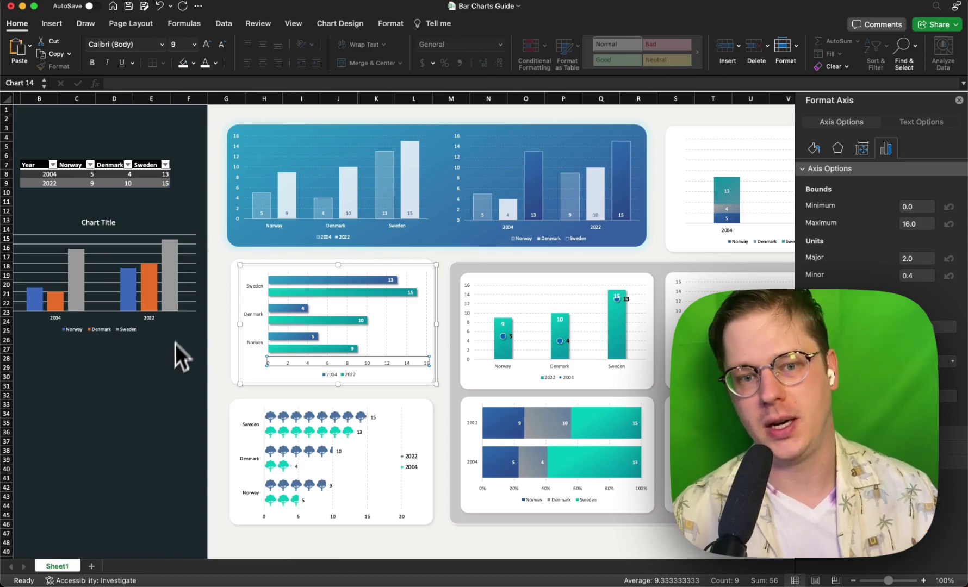
{"action": "left_click", "coordinate": [176, 343]}
{"action": "scroll", "coordinate": [409, 295], "scroll_direction": "right", "scroll_amount": 3}
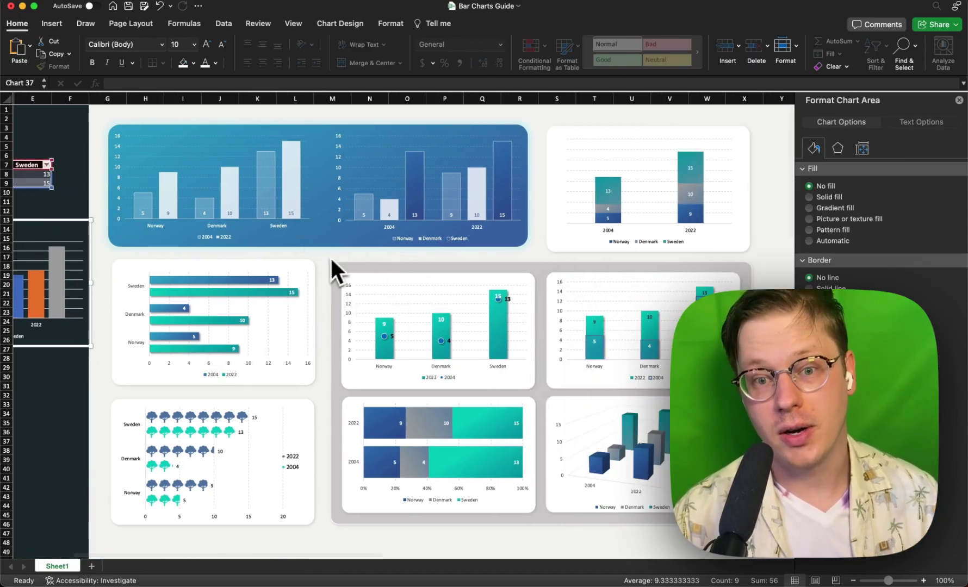
{"action": "scroll", "coordinate": [130, 224], "scroll_direction": "left", "scroll_amount": 3}
{"action": "scroll", "coordinate": [130, 224], "scroll_direction": "left", "scroll_amount": 1}
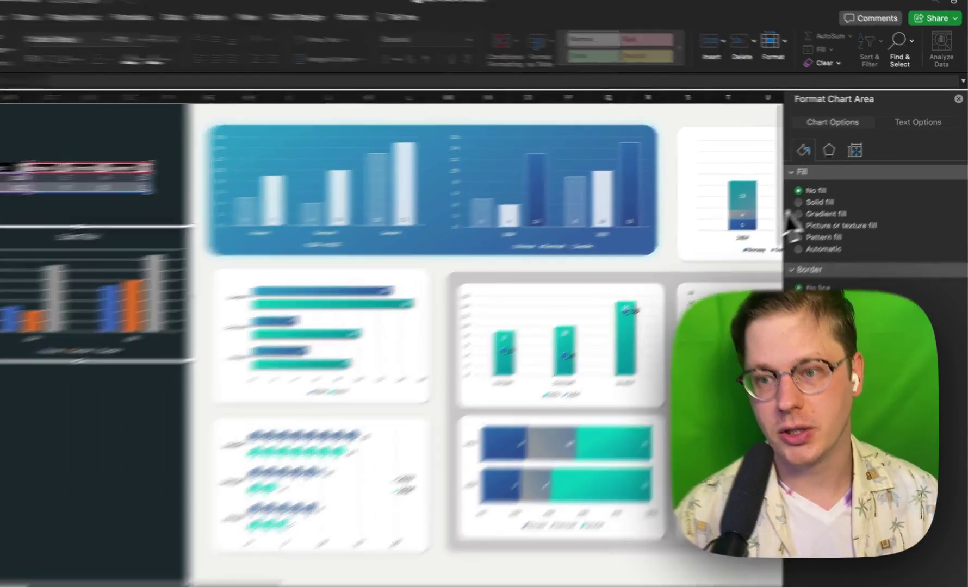
{"action": "left_click", "coordinate": [813, 203]}
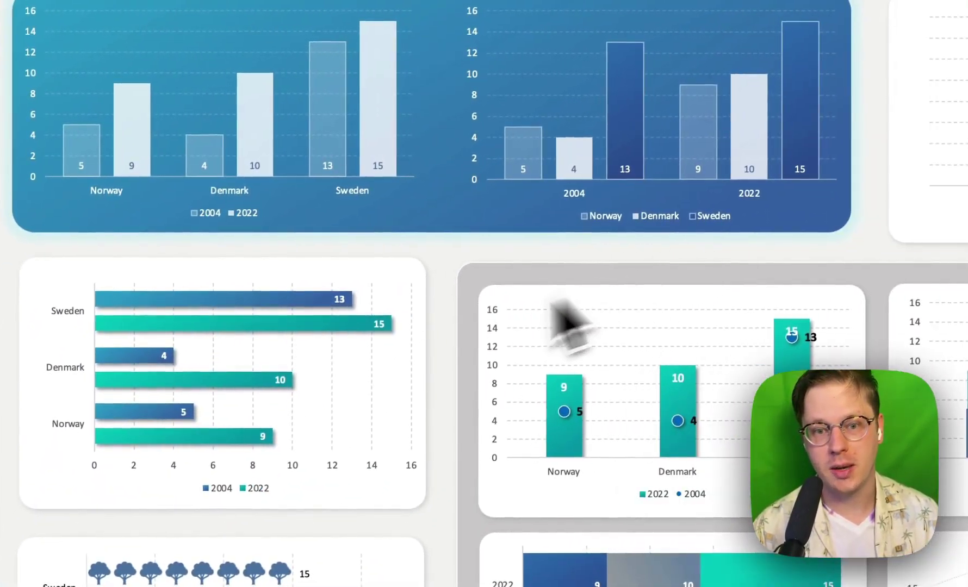
Move the white rounded rectangle behind the horizontal bar chart and return it to its place.
{"action": "left_click", "coordinate": [292, 259]}
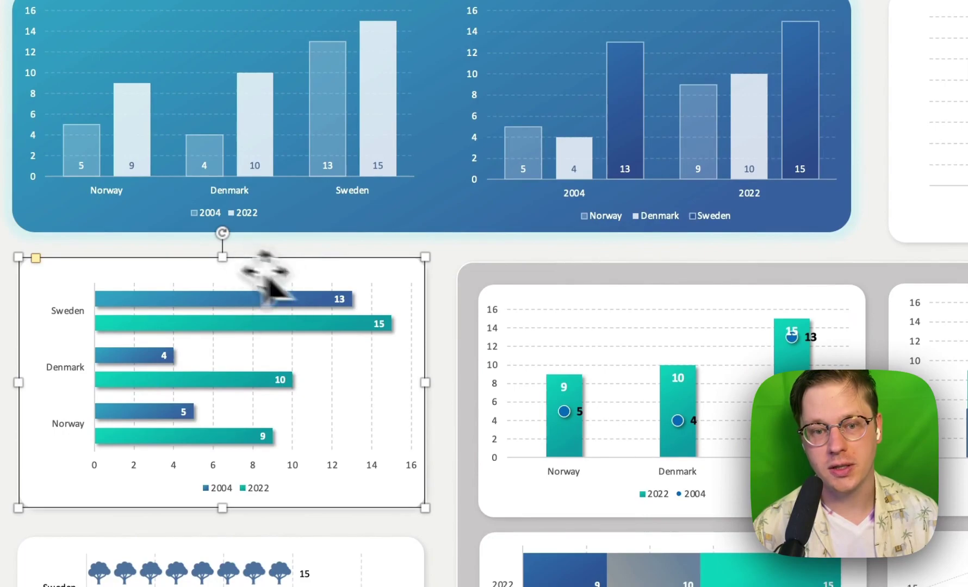
{"action": "left_click_drag", "start_coordinate": [240, 276], "coordinate": [244, 250]}
{"action": "mouse_move", "coordinate": [390, 298]}
{"action": "left_mouse_down"}
{"action": "mouse_move", "coordinate": [383, 332]}
{"action": "mouse_move", "coordinate": [391, 319]}
{"action": "left_mouse_up"}
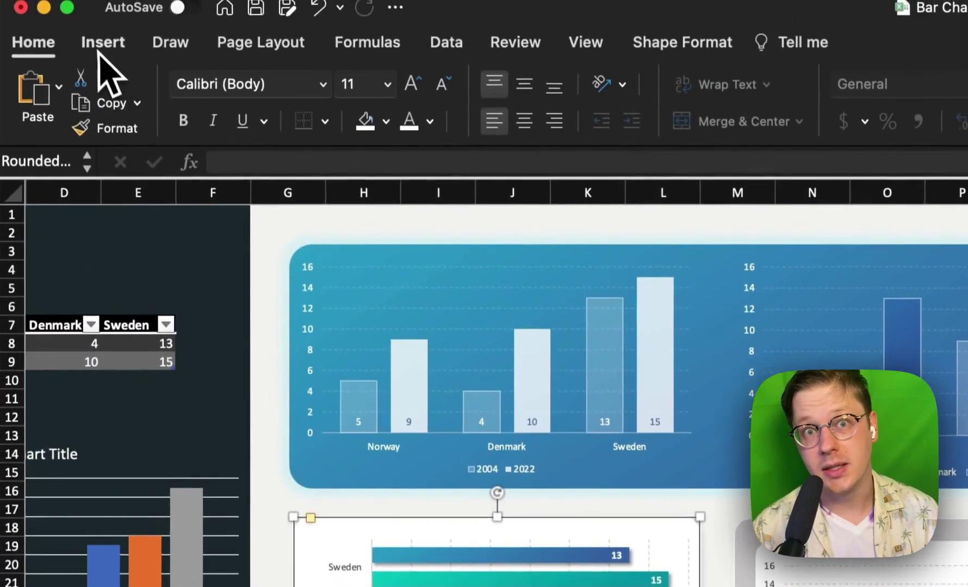
Look through the rectangle shapes available as chart backgrounds and inspect the rounded rectangle behind the stacked column chart.
{"action": "left_click", "coordinate": [63, 0]}
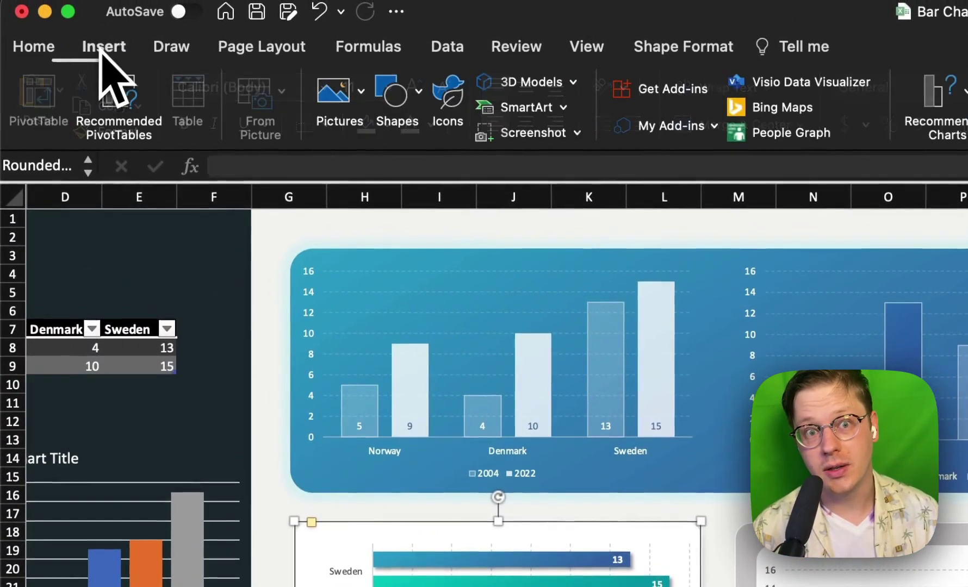
{"action": "left_click", "coordinate": [417, 112]}
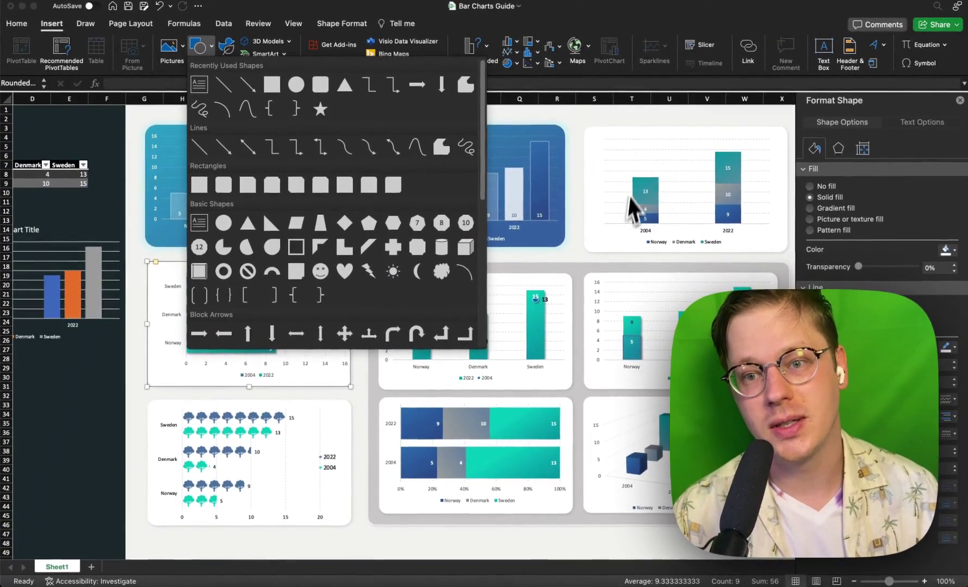
{"action": "left_click", "coordinate": [620, 158]}
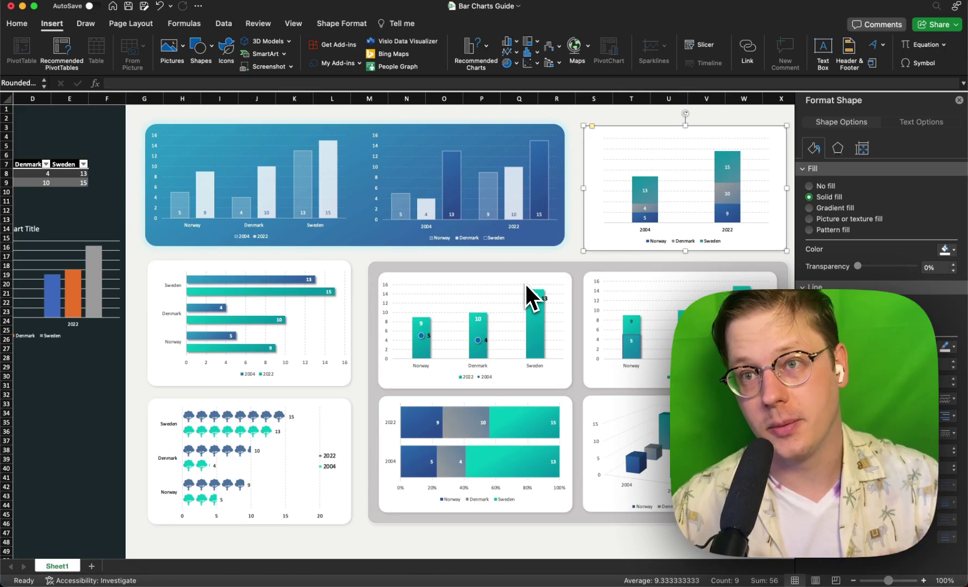
{"action": "scroll", "coordinate": [335, 237], "scroll_direction": "left", "scroll_amount": 3}
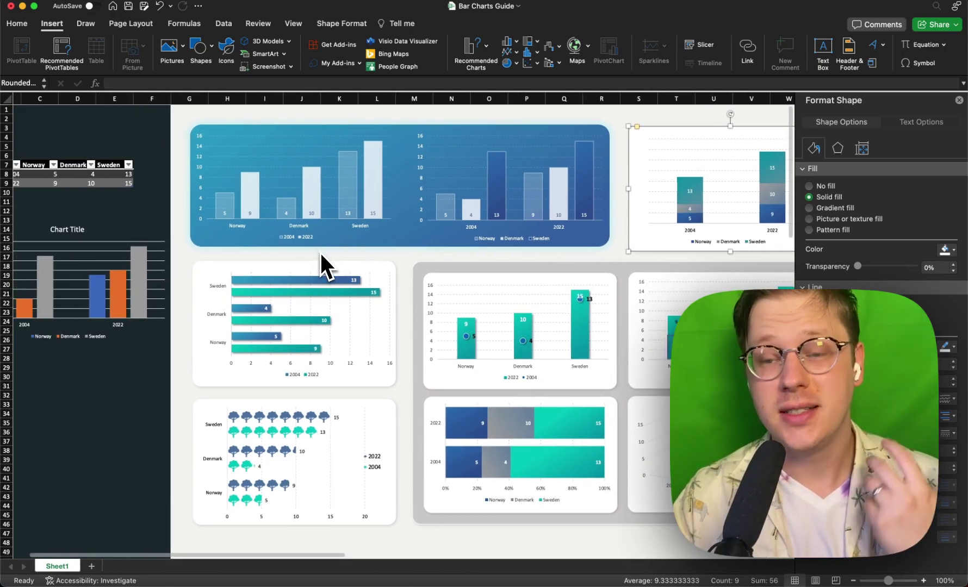
{"action": "scroll", "coordinate": [309, 251], "scroll_direction": "down", "scroll_amount": 2}
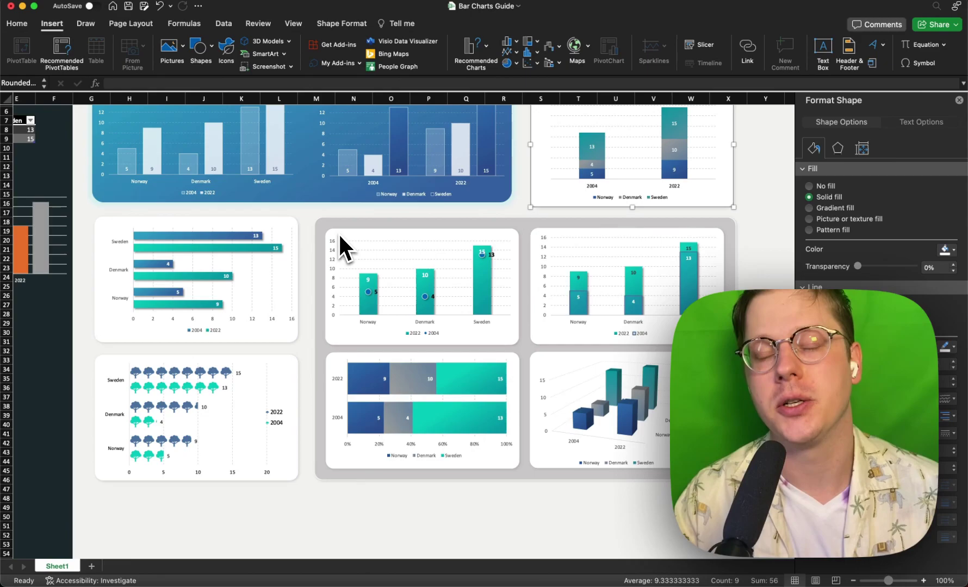
{"action": "scroll", "coordinate": [338, 232], "scroll_direction": "up", "scroll_amount": 2}
{"action": "scroll", "coordinate": [341, 235], "scroll_direction": "left", "scroll_amount": 1}
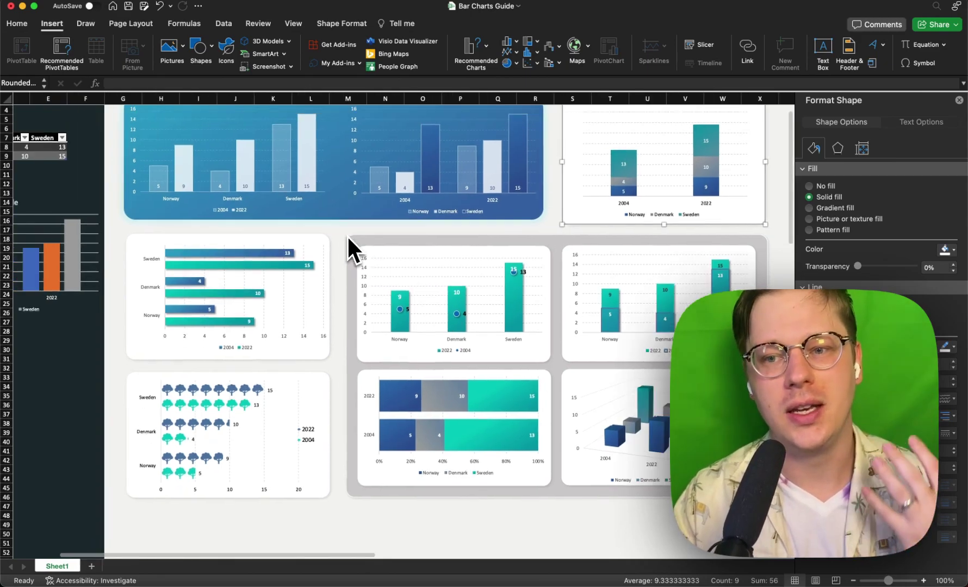
{"action": "scroll", "coordinate": [349, 236], "scroll_direction": "left", "scroll_amount": 5}
{"action": "scroll", "coordinate": [349, 237], "scroll_direction": "up", "scroll_amount": 2}
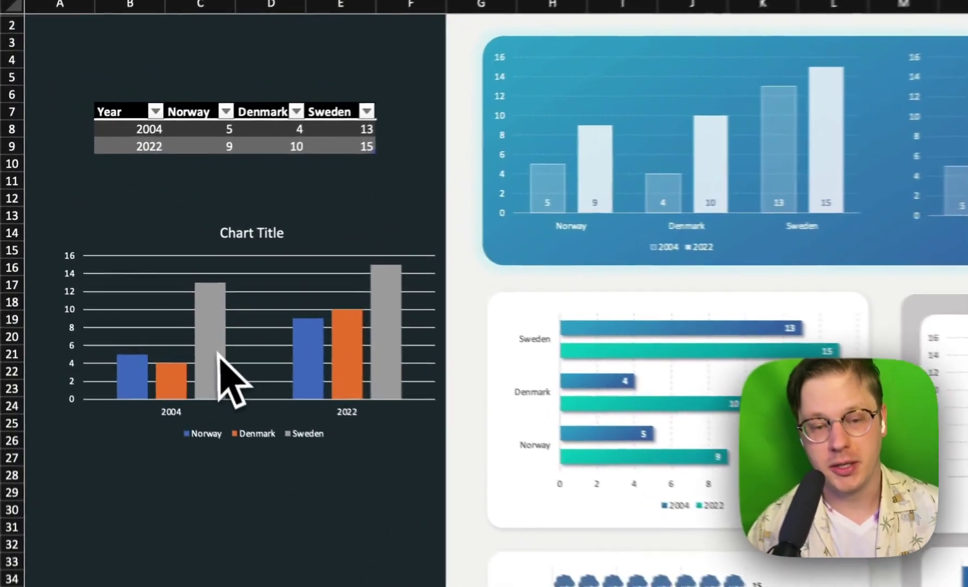
Give the Norway columns in the new chart a blue gradient fill at 240° and a solid white border.
{"action": "left_click", "coordinate": [77, 306]}
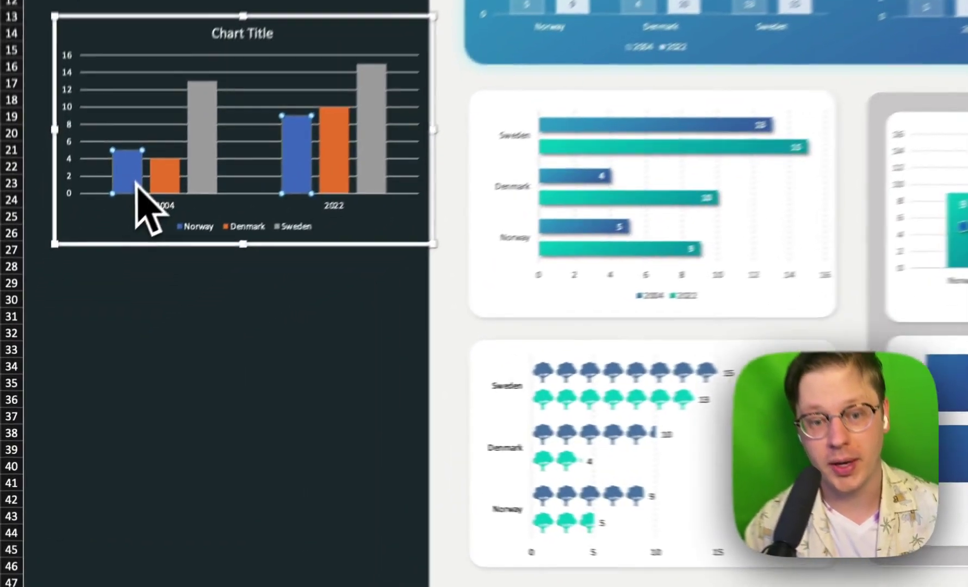
{"action": "mouse_move", "coordinate": [79, 304]}
{"action": "left_click", "coordinate": [181, 158]}
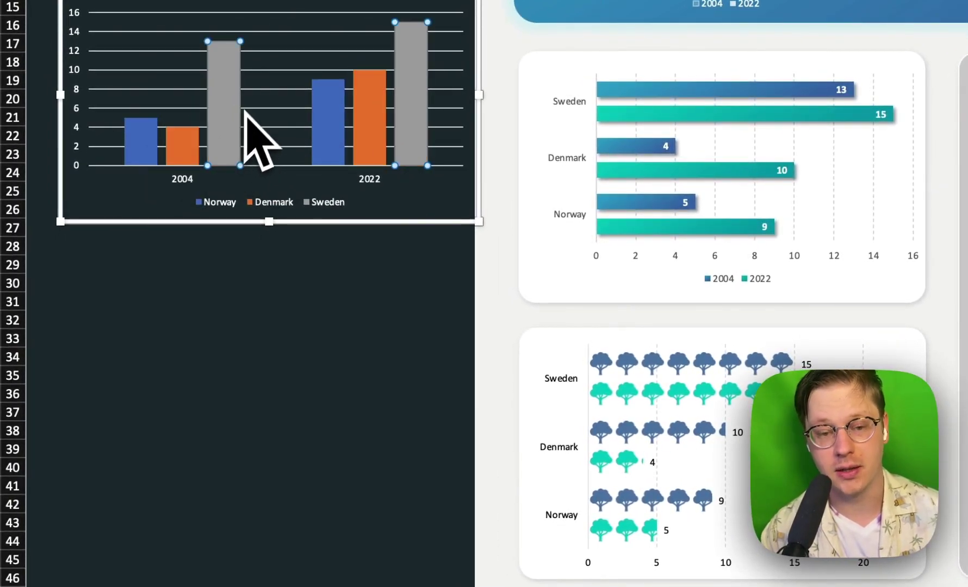
{"action": "left_click", "coordinate": [142, 155]}
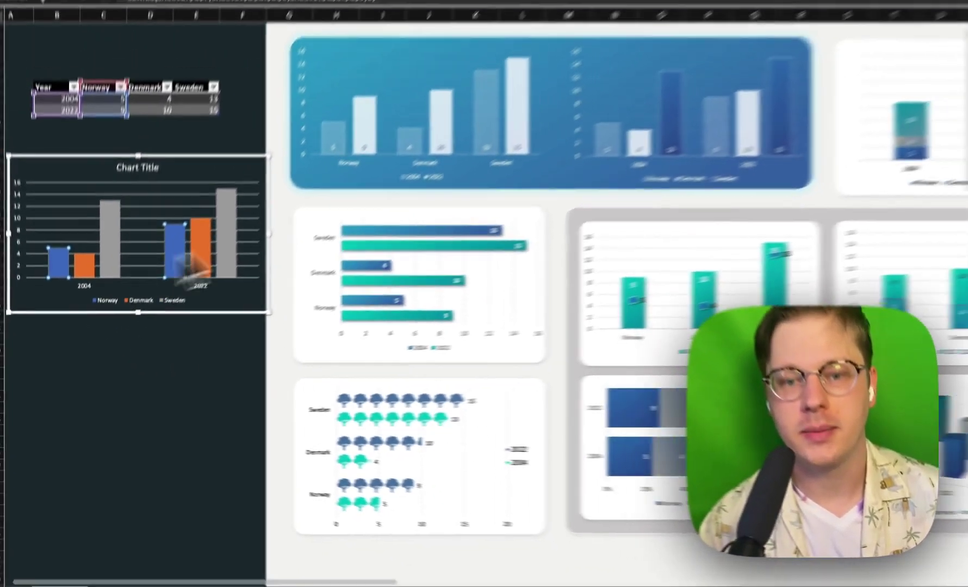
{"action": "left_click", "coordinate": [833, 119]}
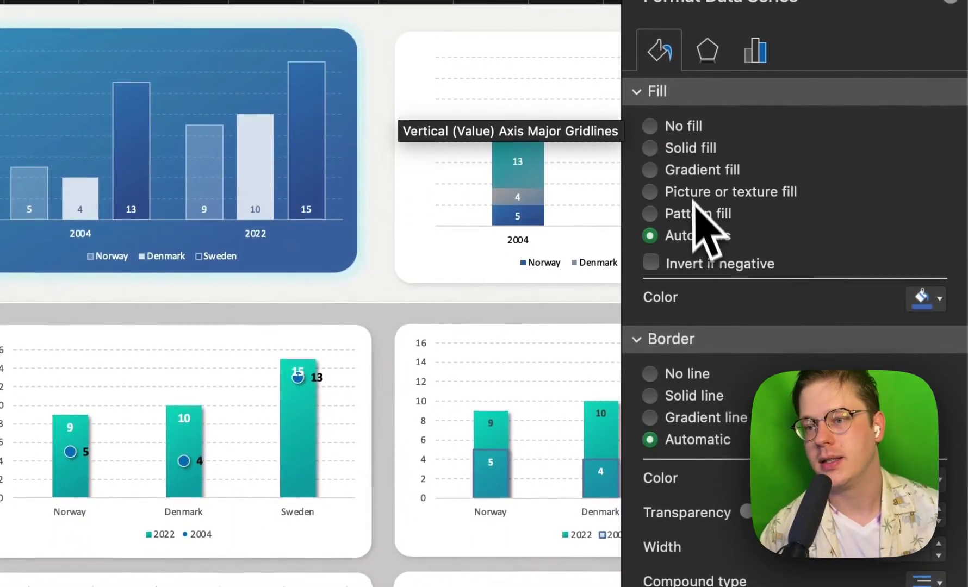
{"action": "scroll", "coordinate": [779, 334], "scroll_direction": "down", "scroll_amount": 10}
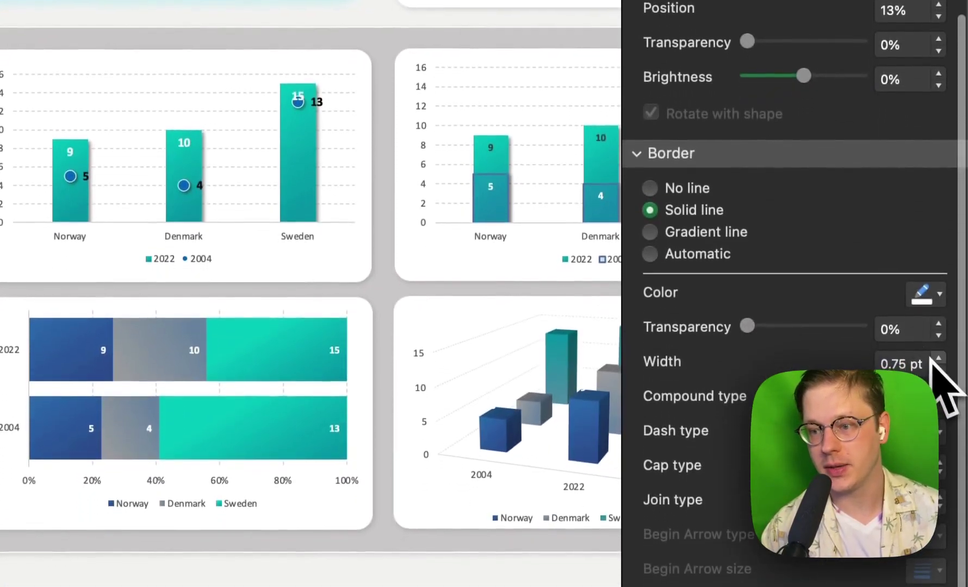
{"action": "left_click", "coordinate": [939, 357]}
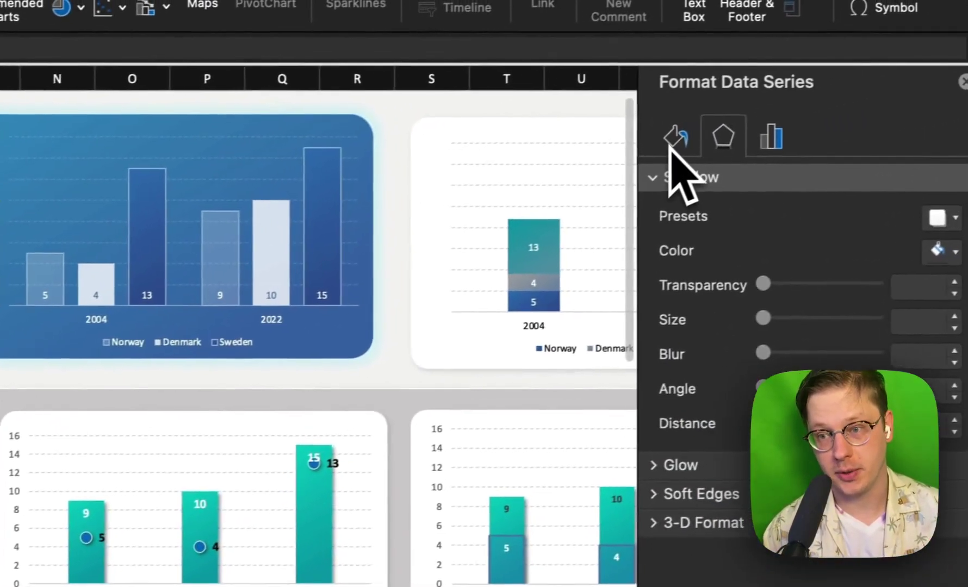
Give the Denmark columns in the new chart a solid teal fill.
{"action": "left_click", "coordinate": [672, 143]}
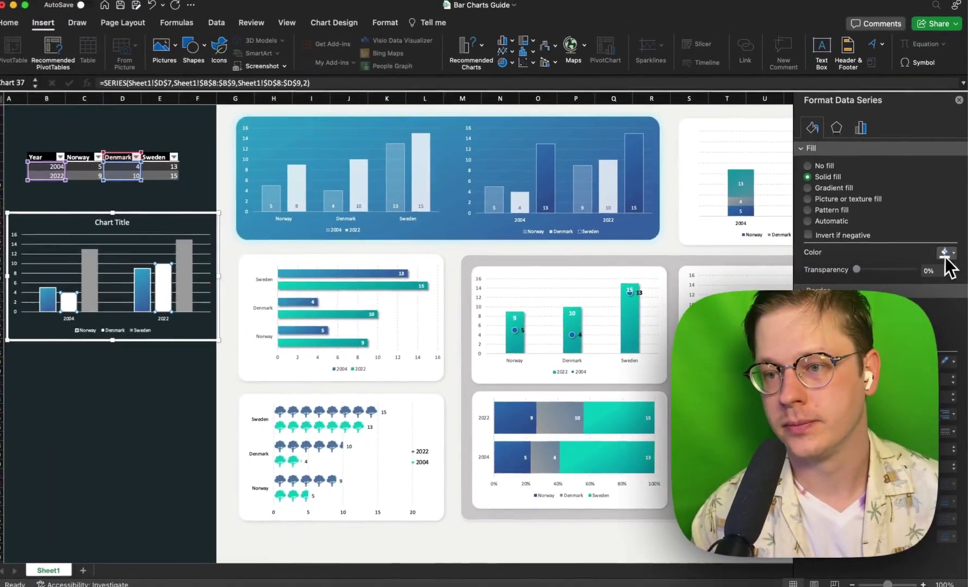
{"action": "left_click", "coordinate": [925, 390]}
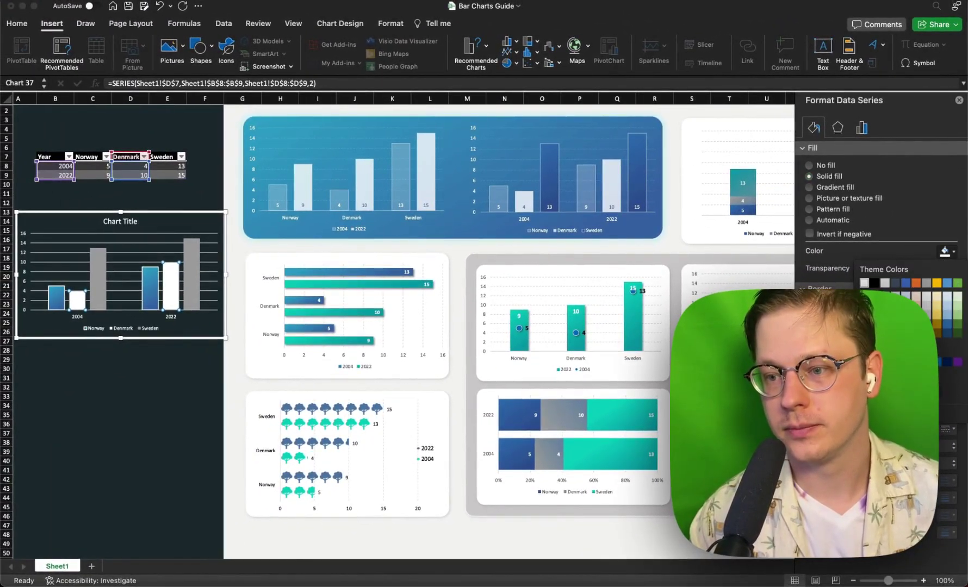
Try a solid orange fill on Sweden's 2022 column alone and undo it.
{"action": "left_click", "coordinate": [102, 261]}
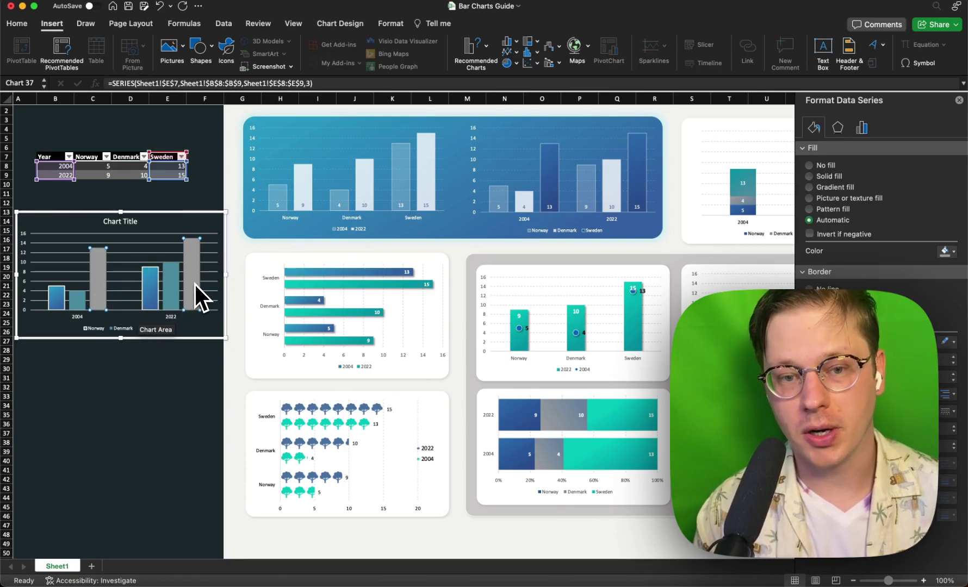
{"action": "mouse_move", "coordinate": [195, 284]}
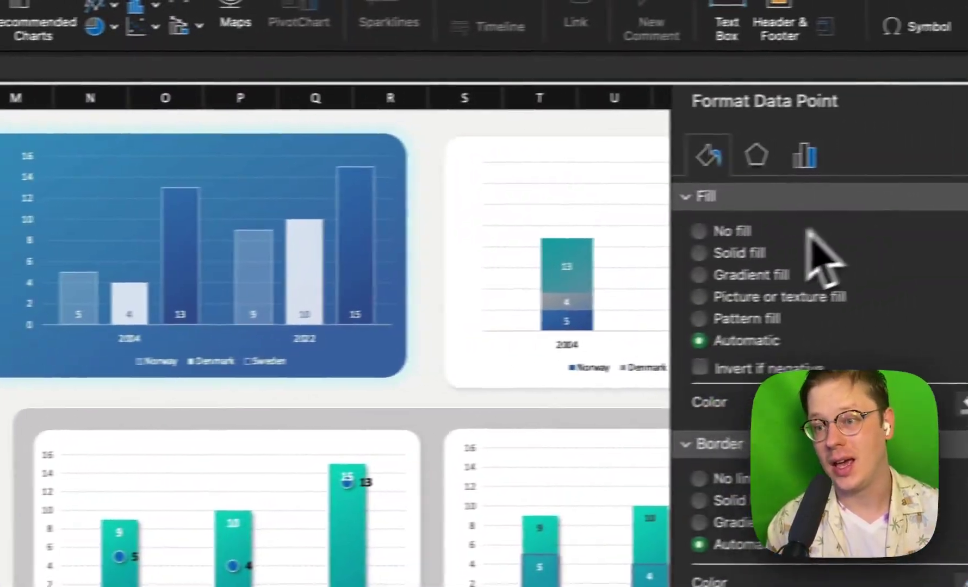
{"action": "left_click", "coordinate": [723, 255]}
{"action": "left_click", "coordinate": [927, 407]}
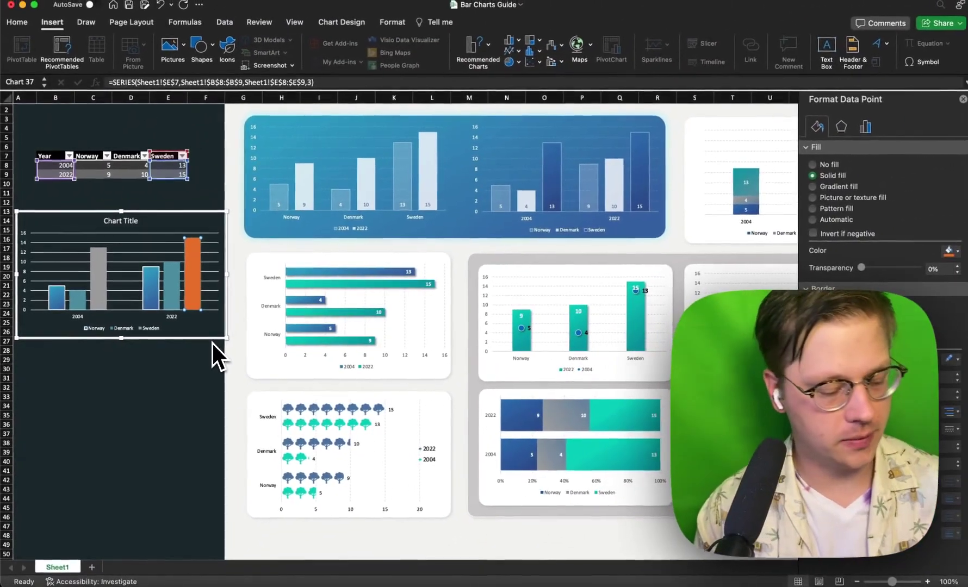
{"action": "key", "text": "super+z"}
Select different parts of the new chart, such as its gridlines and title, to view which elements can be formatted separately.
{"action": "left_click", "coordinate": [168, 215]}
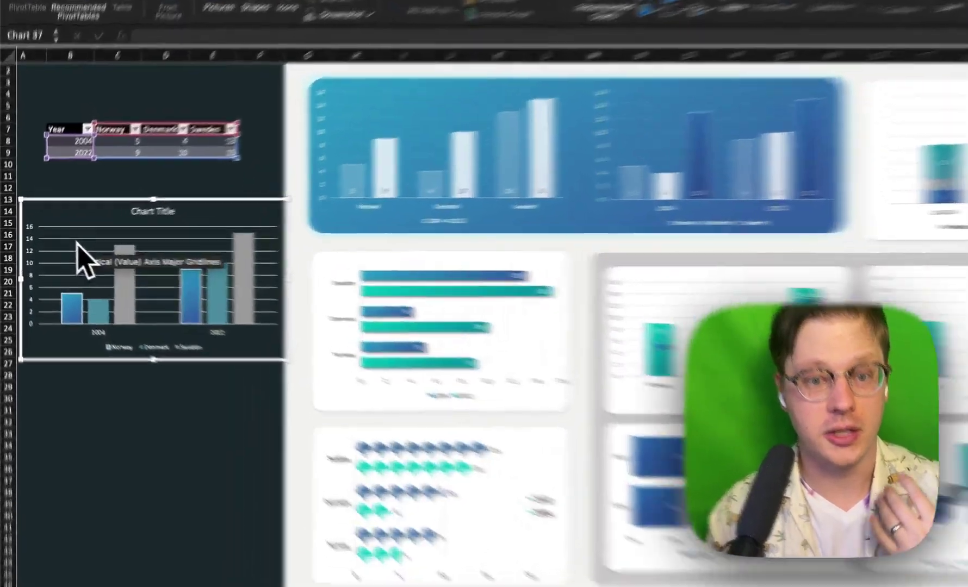
{"action": "left_click", "coordinate": [76, 243]}
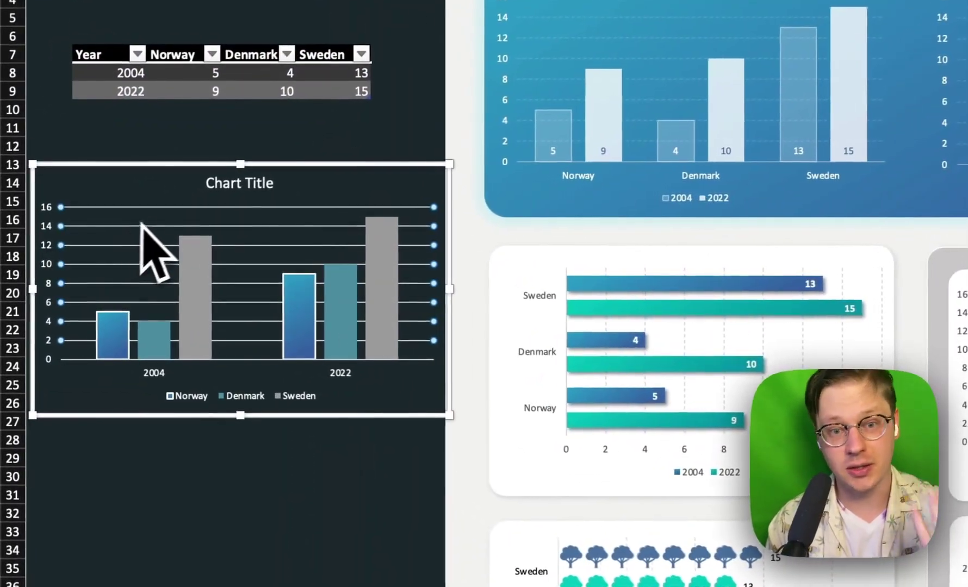
{"action": "left_click", "coordinate": [245, 397]}
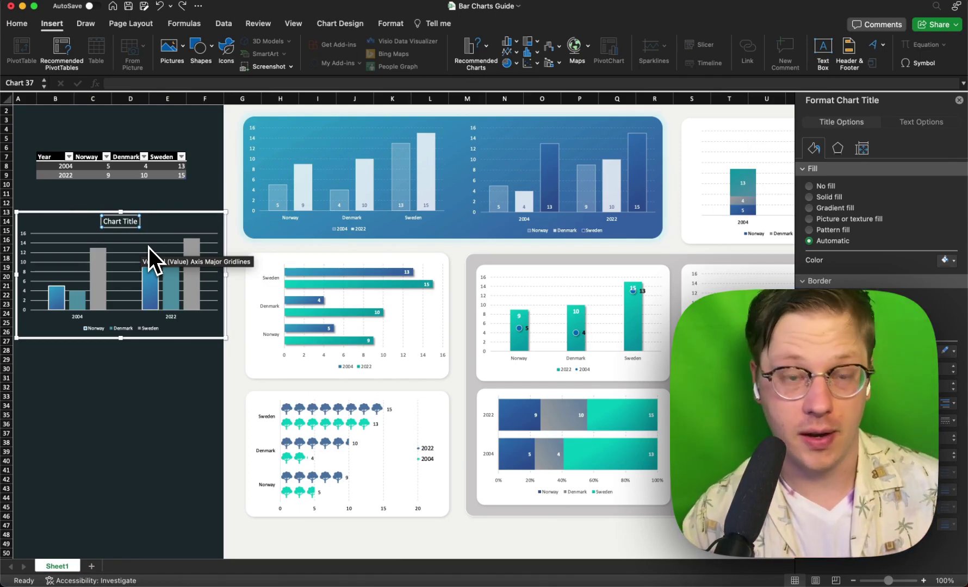
Adjust the column spacing in the new chart to a series overlap of -25% and a gap width of 264%.
{"action": "left_click", "coordinate": [190, 278]}
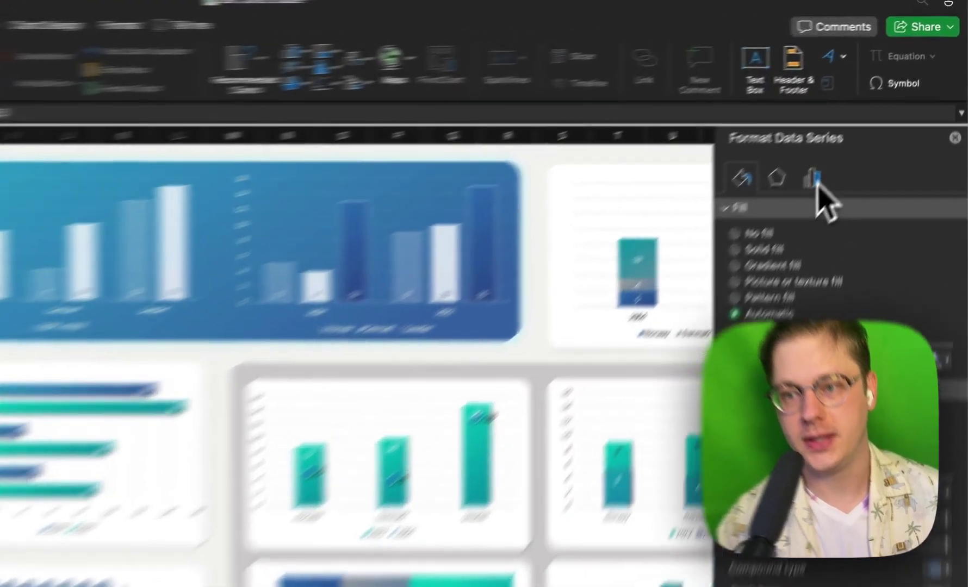
{"action": "left_click", "coordinate": [862, 127]}
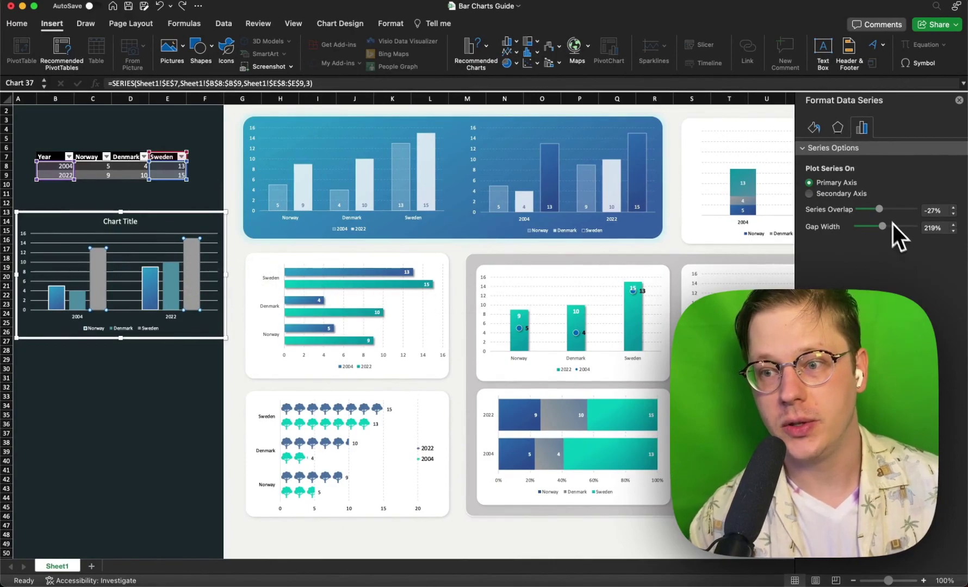
{"action": "left_click_drag", "start_coordinate": [881, 209], "coordinate": [915, 214]}
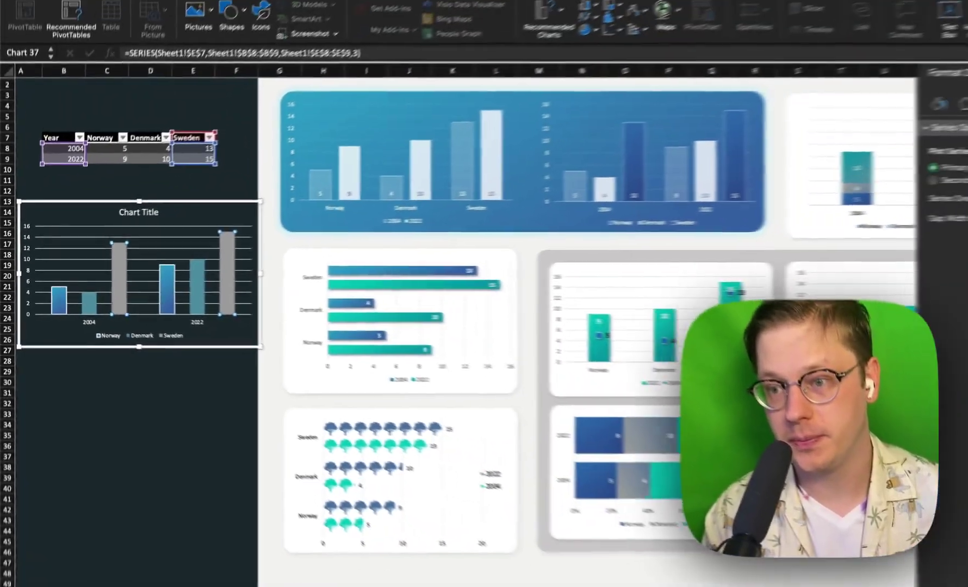
{"action": "left_click_drag", "start_coordinate": [861, 209], "coordinate": [881, 209]}
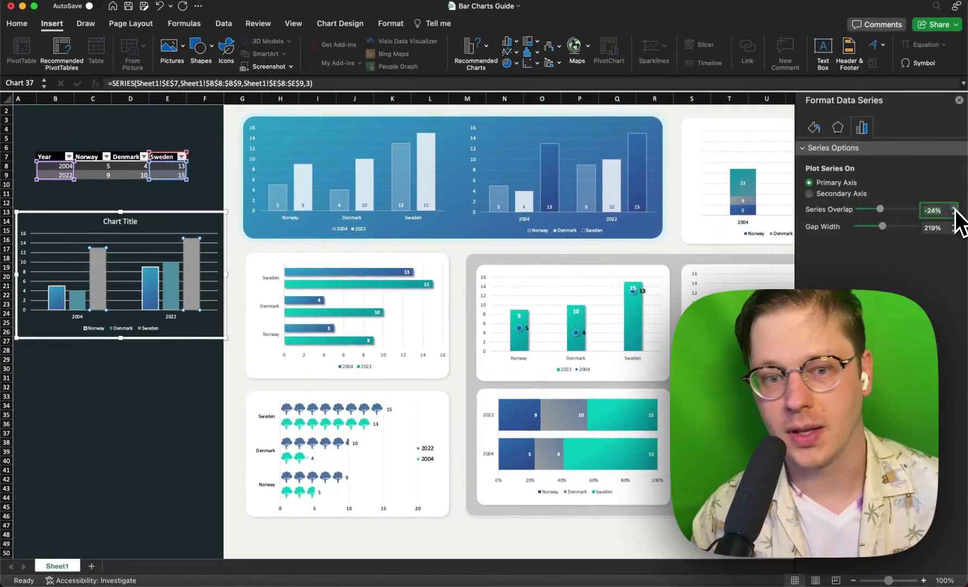
{"action": "left_click", "coordinate": [954, 214]}
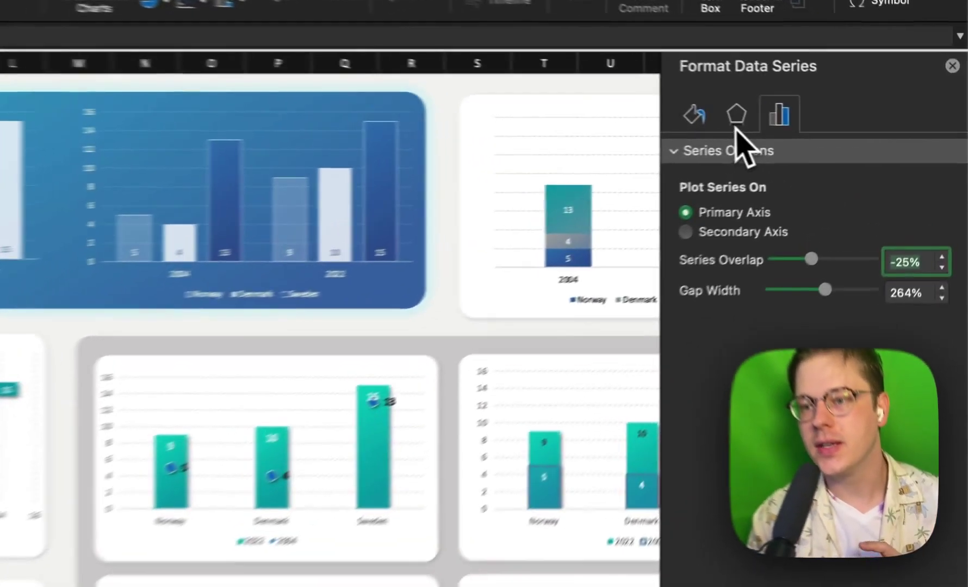
Give the Sweden columns the first outer shadow preset and a blue 5 pt glow.
{"action": "left_click", "coordinate": [736, 126]}
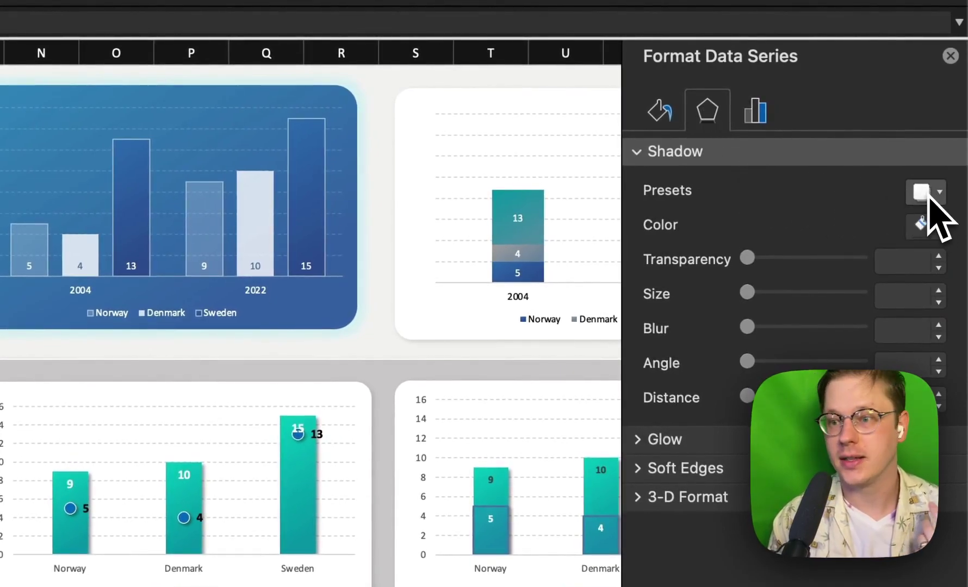
{"action": "left_click", "coordinate": [927, 192]}
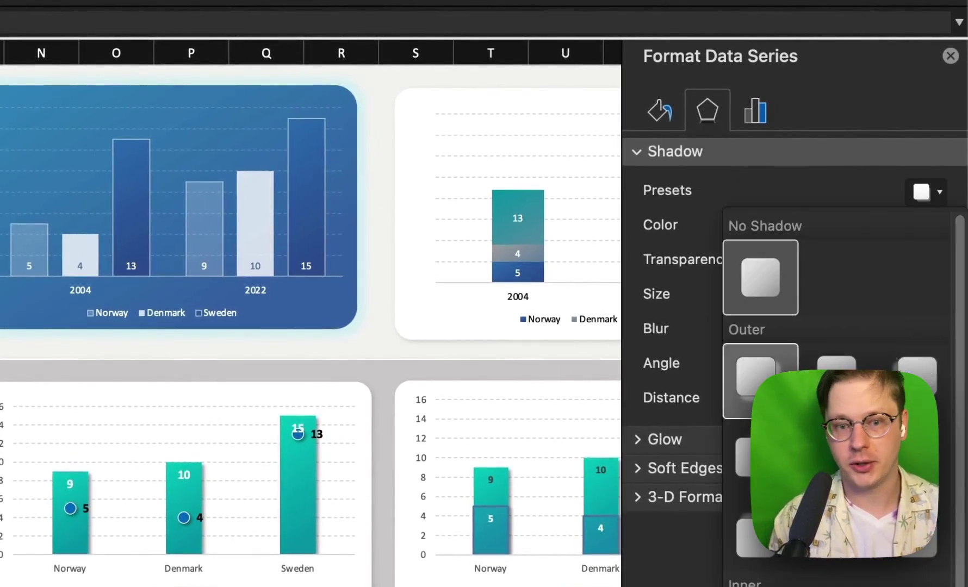
{"action": "left_click", "coordinate": [759, 380]}
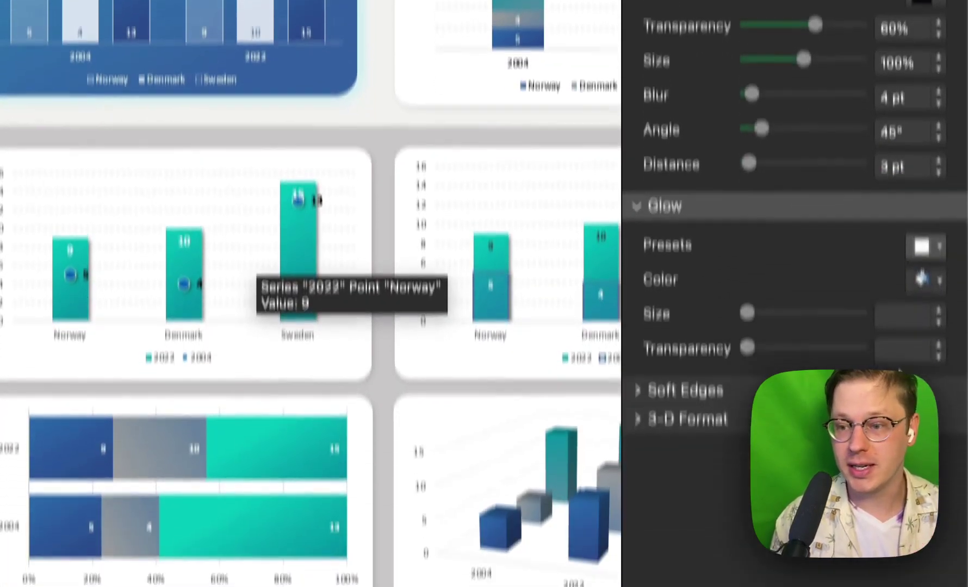
{"action": "left_click", "coordinate": [939, 480]}
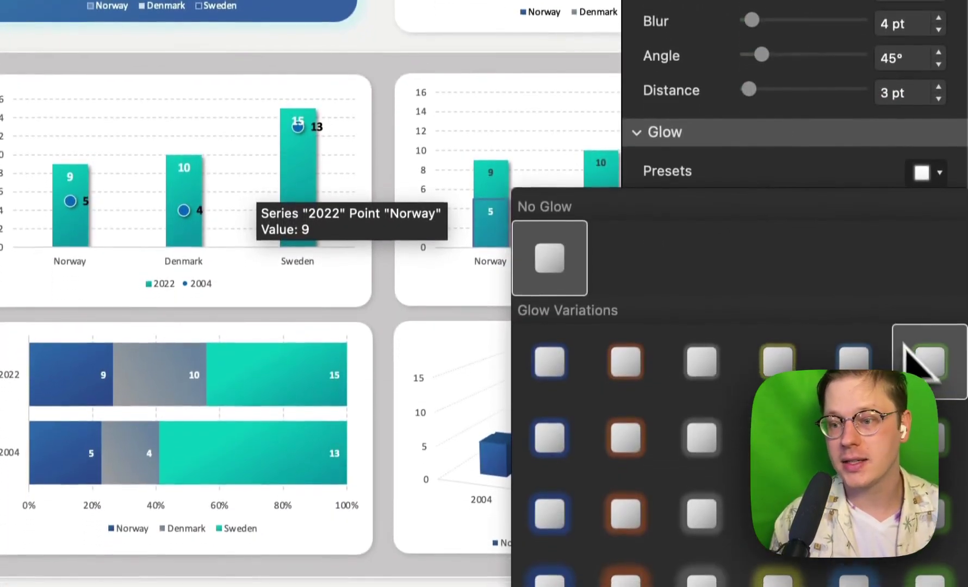
{"action": "left_click", "coordinate": [862, 362]}
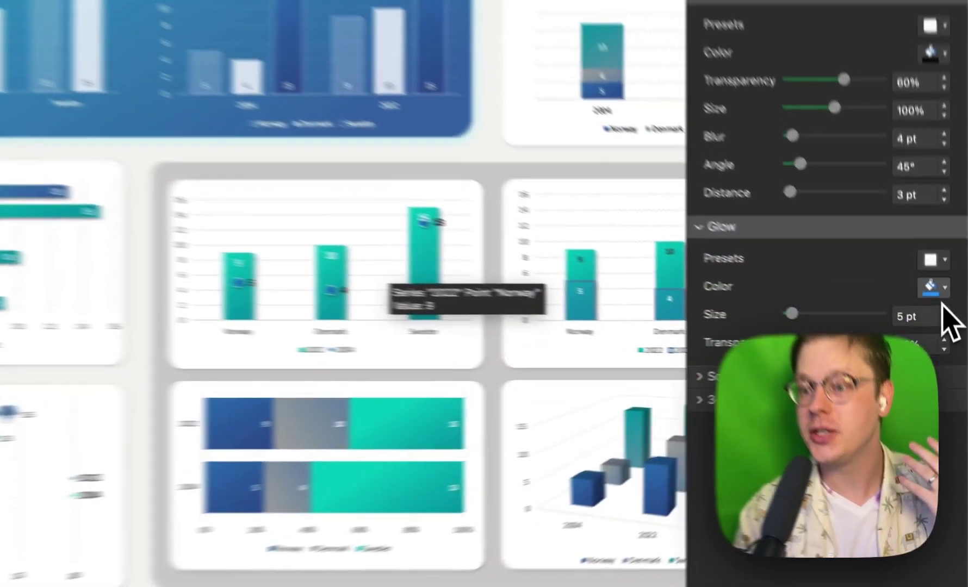
{"action": "left_click", "coordinate": [953, 329]}
{"action": "left_click", "coordinate": [861, 310]}
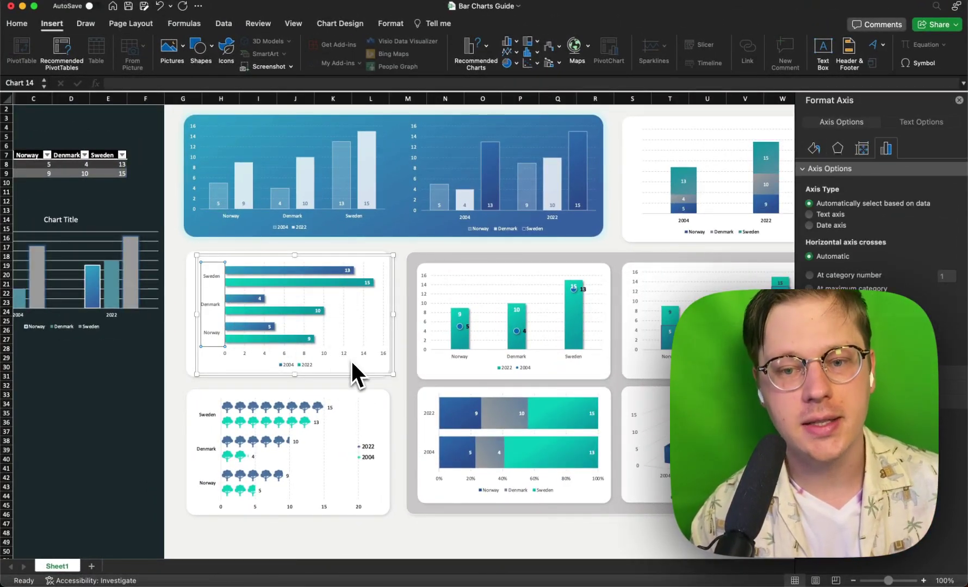
Open the font color choices for the country axis labels of the horizontal bar chart.
{"action": "scroll", "coordinate": [353, 349], "scroll_direction": "right", "scroll_amount": 3}
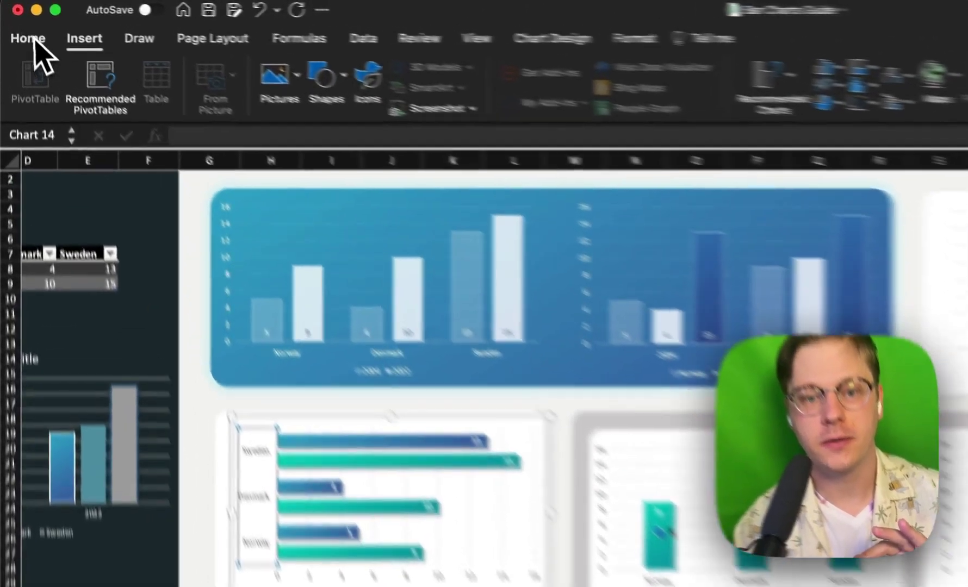
{"action": "left_click", "coordinate": [18, 24]}
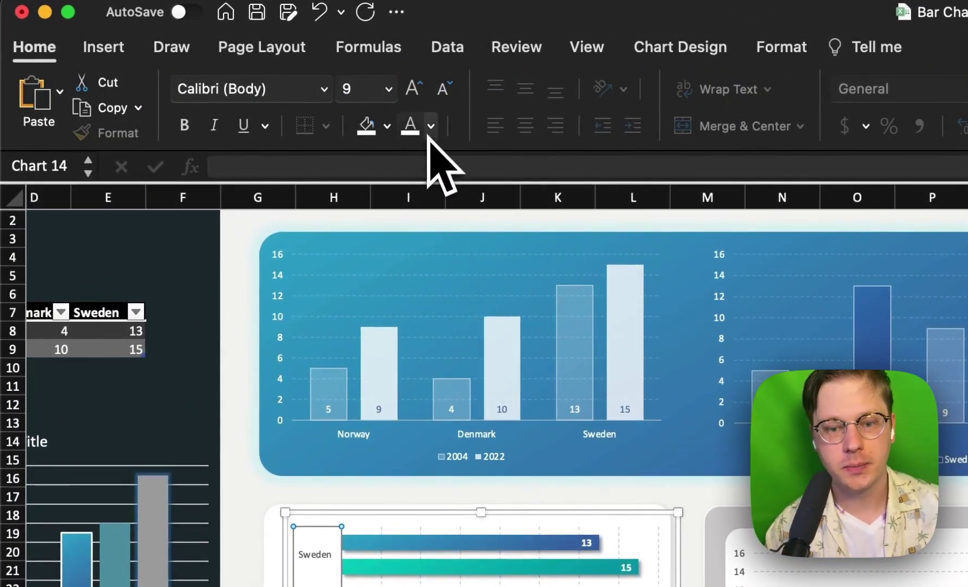
{"action": "left_click", "coordinate": [431, 126]}
{"action": "left_click", "coordinate": [435, 127]}
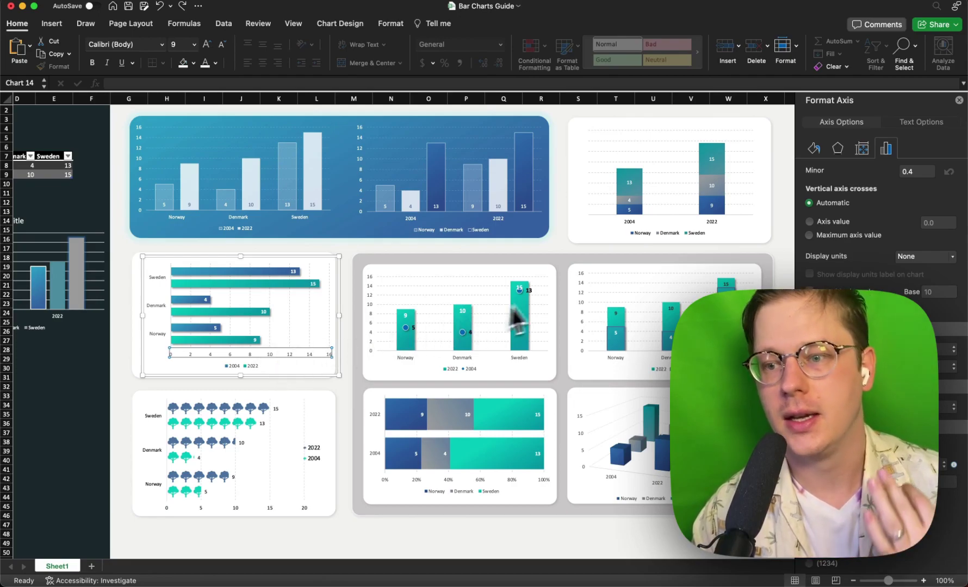
Review the value axis options of the horizontal bar chart and set the label position to Low.
{"action": "scroll", "coordinate": [852, 454], "scroll_direction": "down", "scroll_amount": 5}
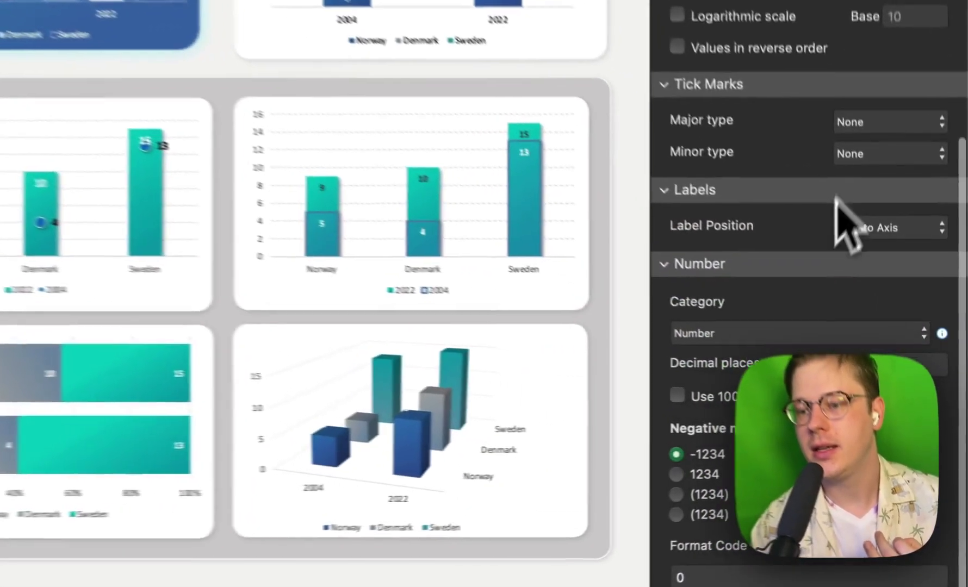
{"action": "scroll", "coordinate": [725, 326], "scroll_direction": "up", "scroll_amount": 2}
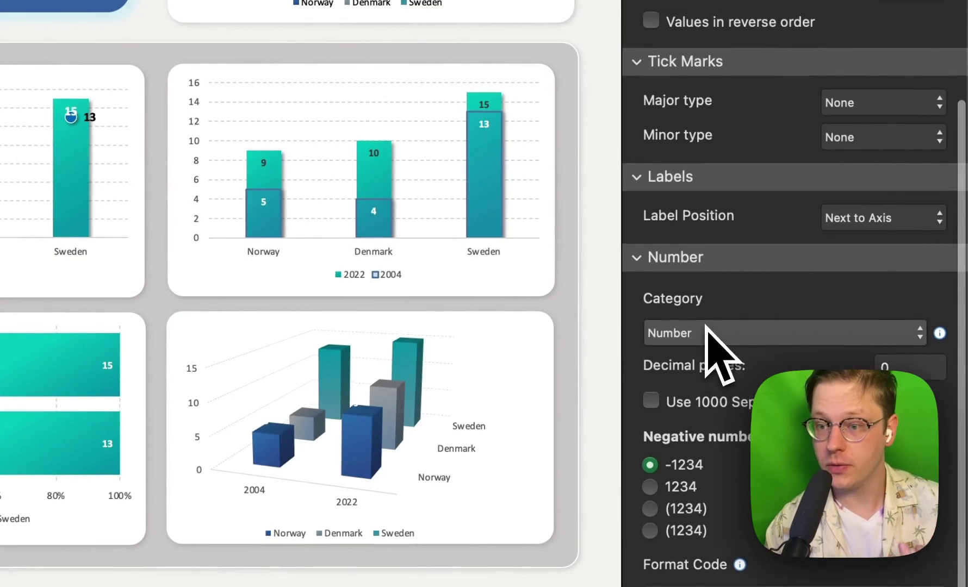
{"action": "scroll", "coordinate": [726, 326], "scroll_direction": "up", "scroll_amount": 4}
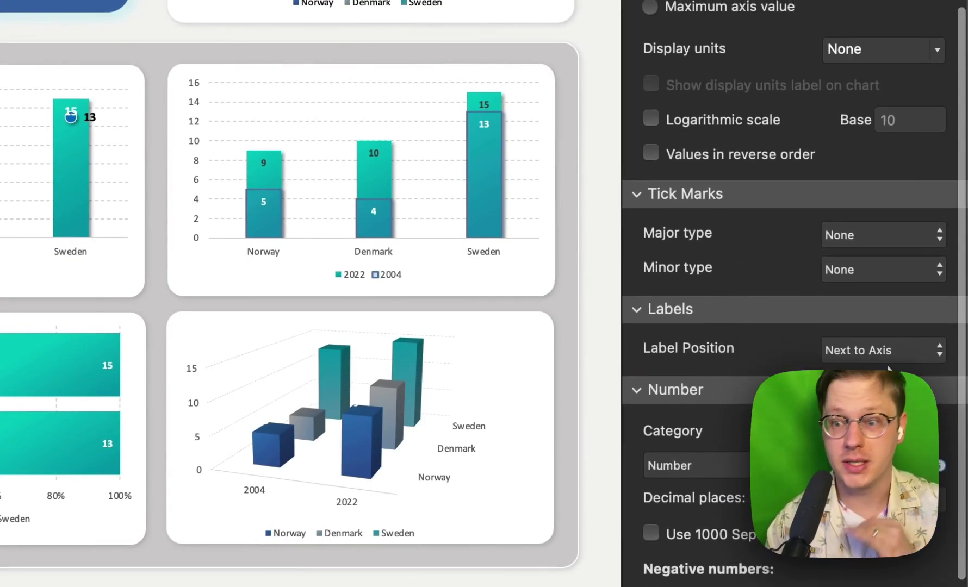
{"action": "scroll", "coordinate": [889, 370], "scroll_direction": "down", "scroll_amount": 1}
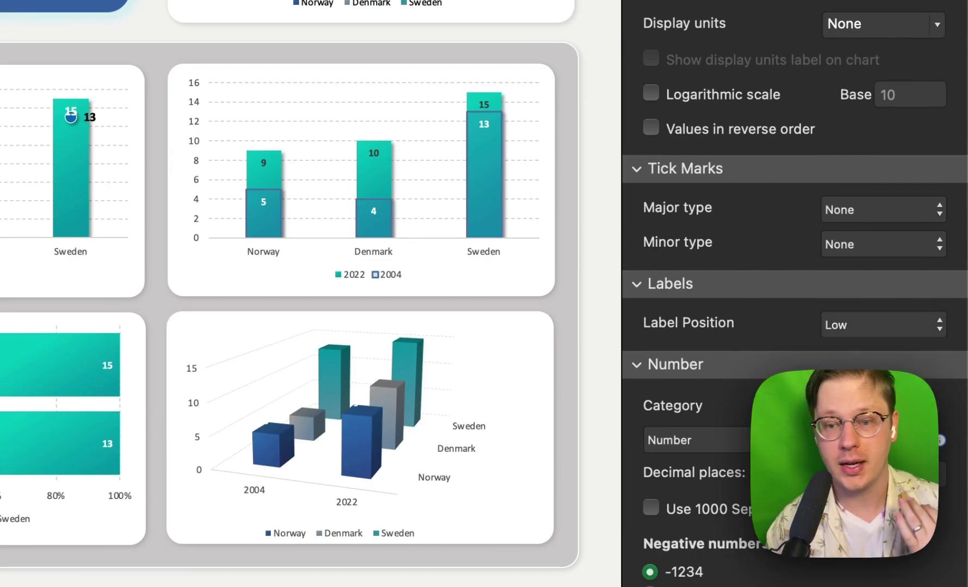
Open the label position choices and the maximum bound field for the horizontal bar chart's value axis.
{"action": "left_click", "coordinate": [882, 325]}
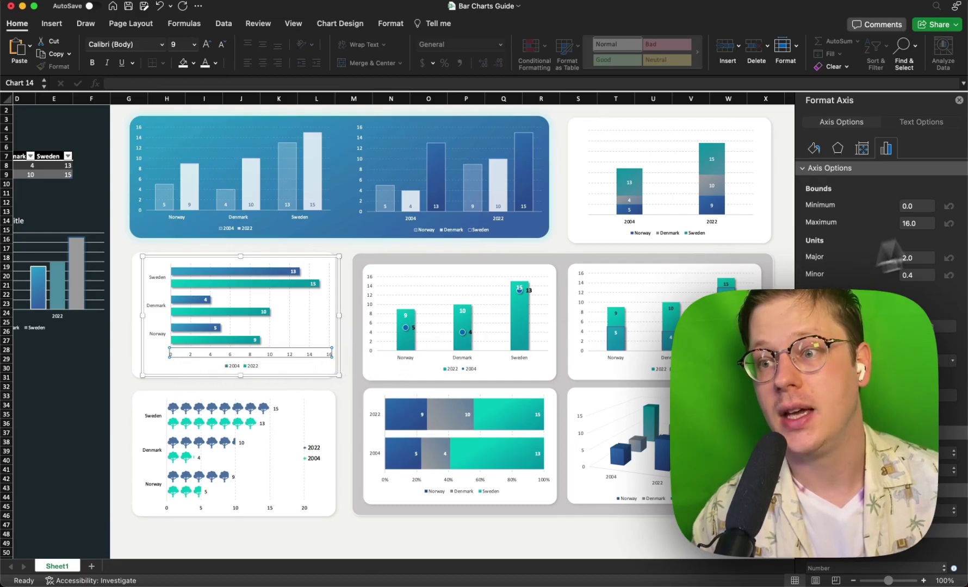
{"action": "left_click", "coordinate": [925, 211]}
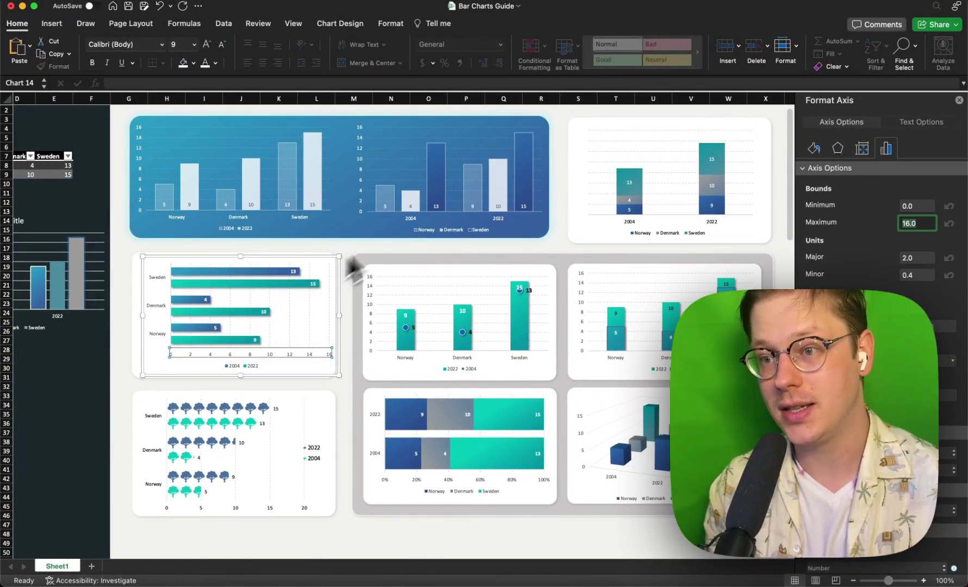
Add Standard Error bars to the first column chart in the blue panel and give its 2022 series a percentage error amount of 5%.
{"action": "left_click", "coordinate": [338, 23]}
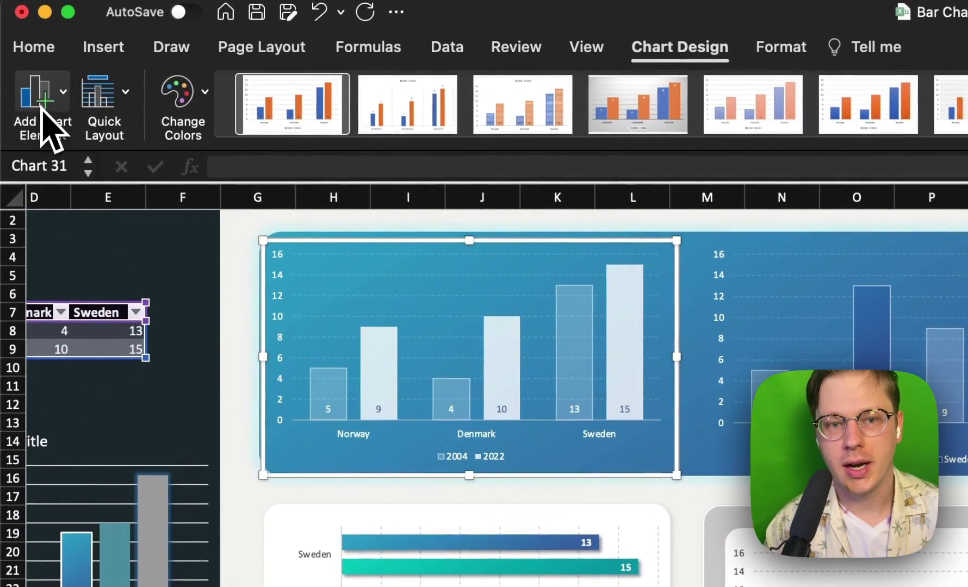
{"action": "left_click", "coordinate": [42, 98]}
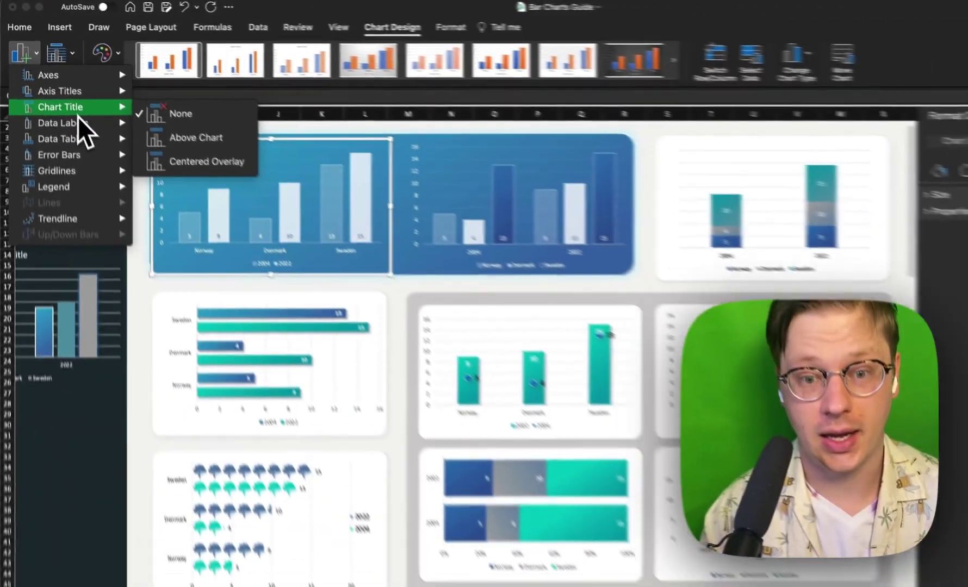
{"action": "mouse_move", "coordinate": [160, 247]}
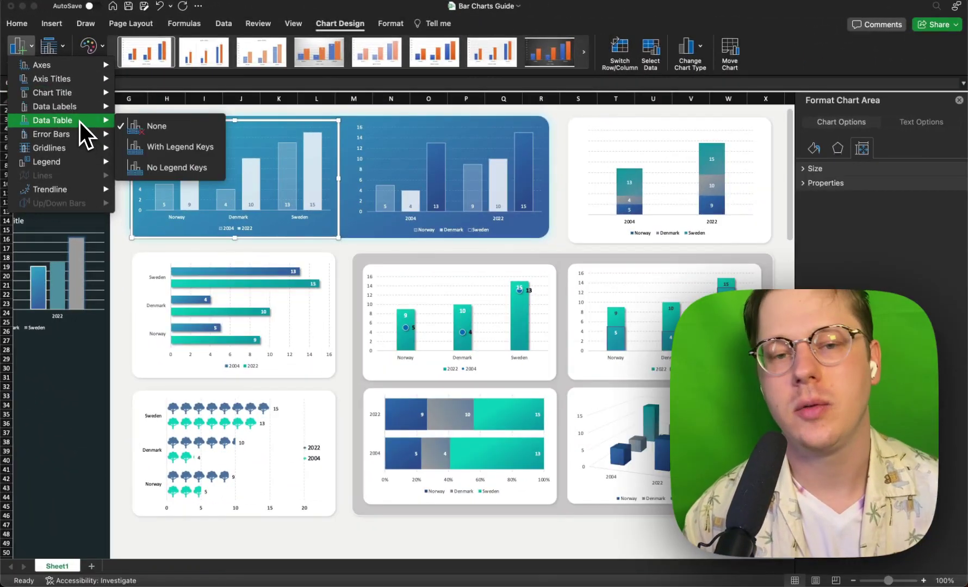
{"action": "mouse_move", "coordinate": [75, 136]}
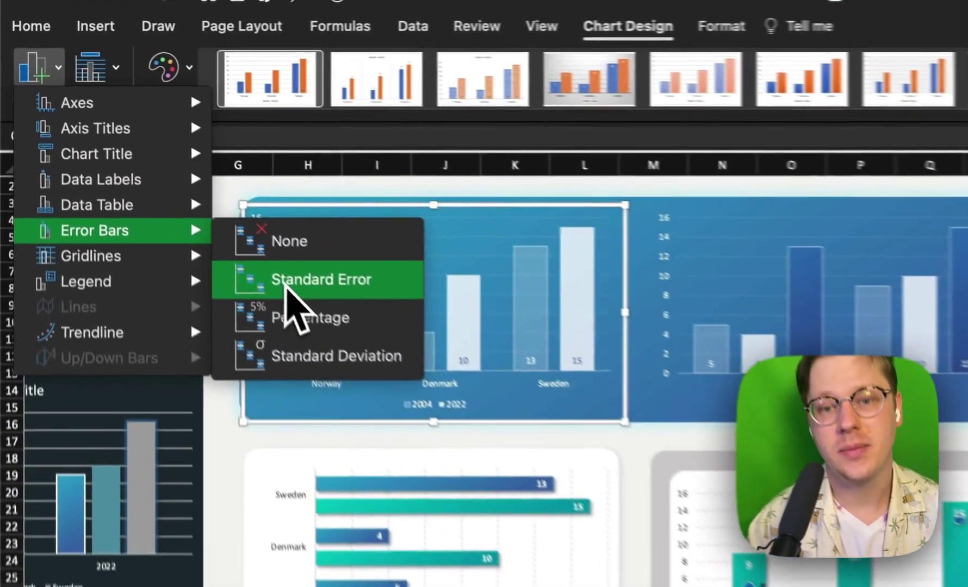
{"action": "left_click", "coordinate": [155, 160]}
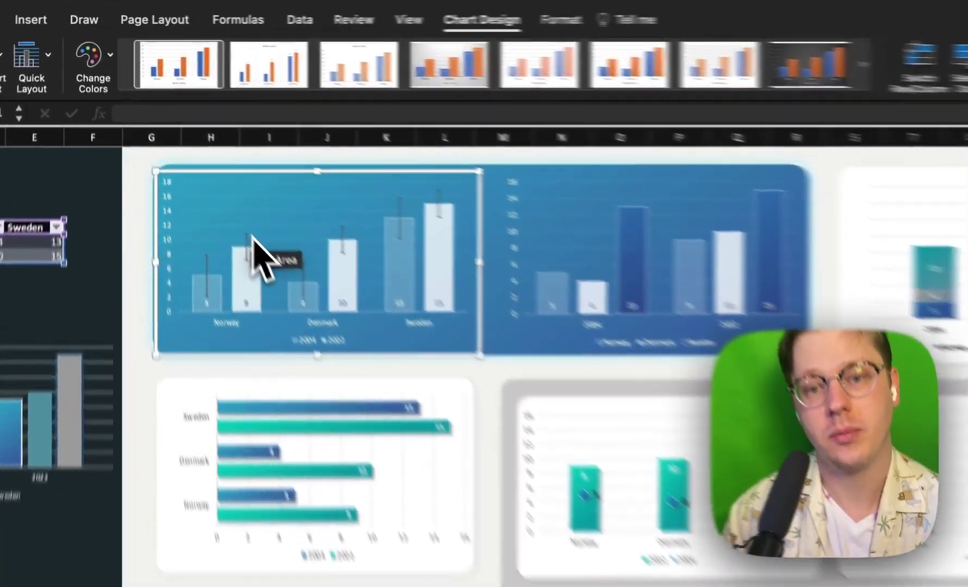
{"action": "double_click", "coordinate": [363, 308]}
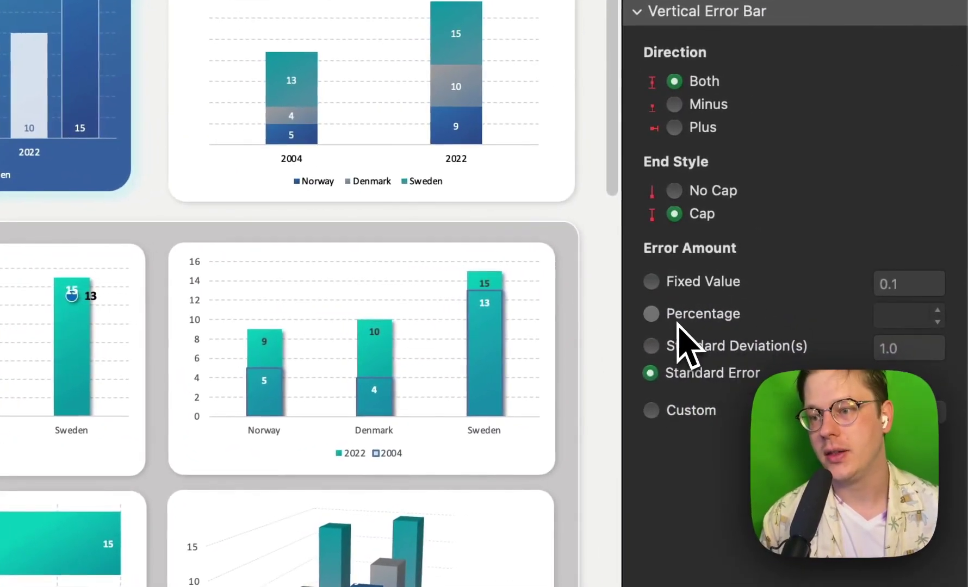
{"action": "left_click", "coordinate": [821, 302]}
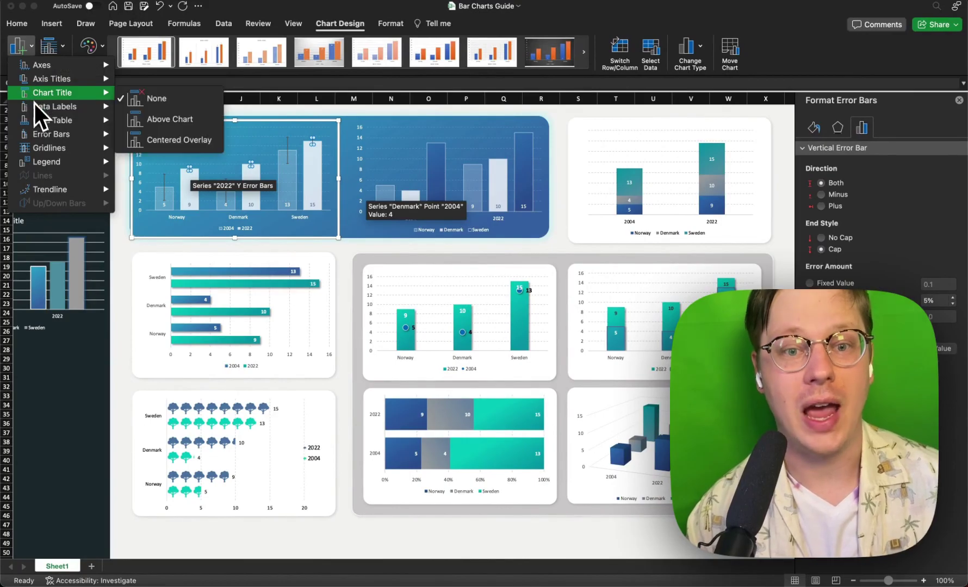
Review the error bar and gridline options for the first column chart and undo the added error bars.
{"action": "mouse_move", "coordinate": [36, 111]}
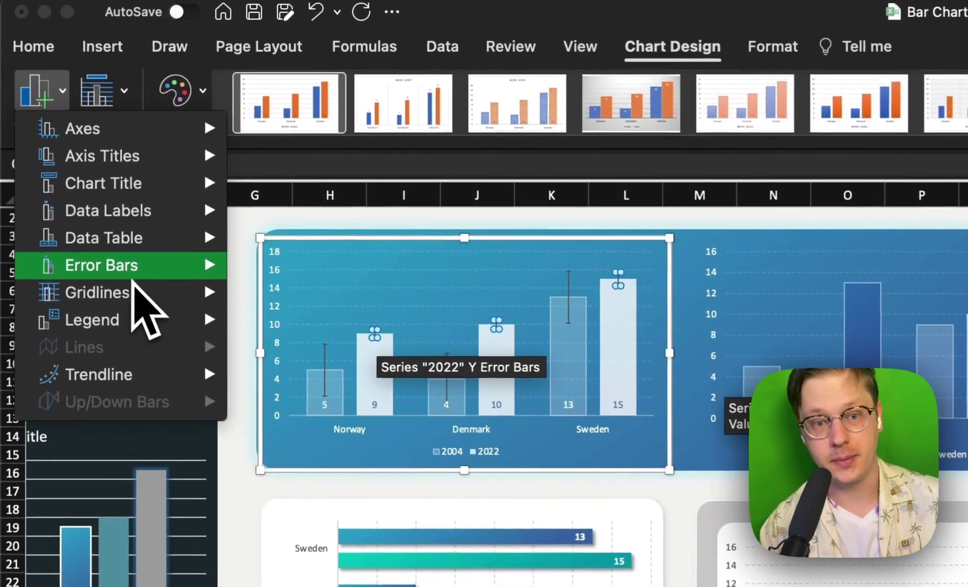
{"action": "mouse_move", "coordinate": [67, 140]}
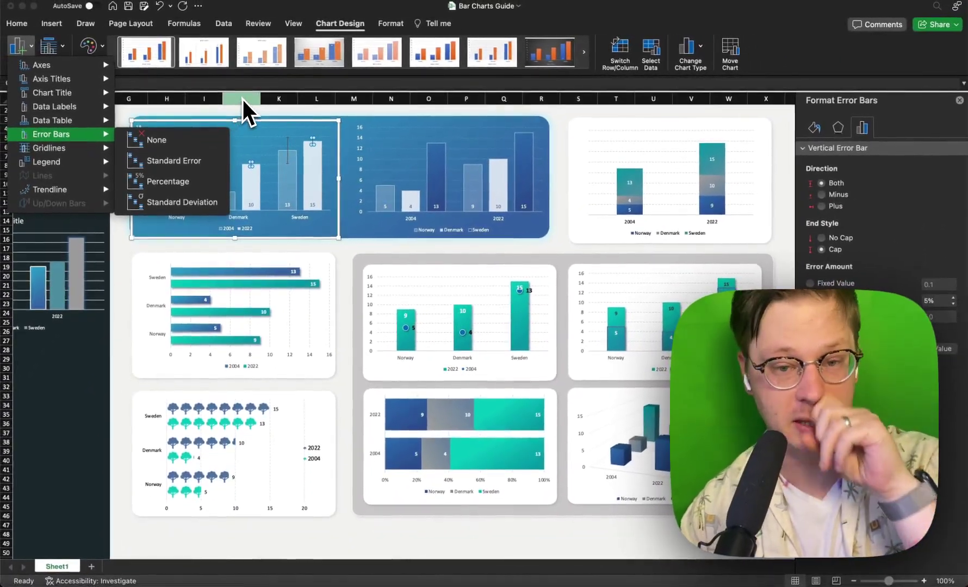
{"action": "mouse_move", "coordinate": [89, 149]}
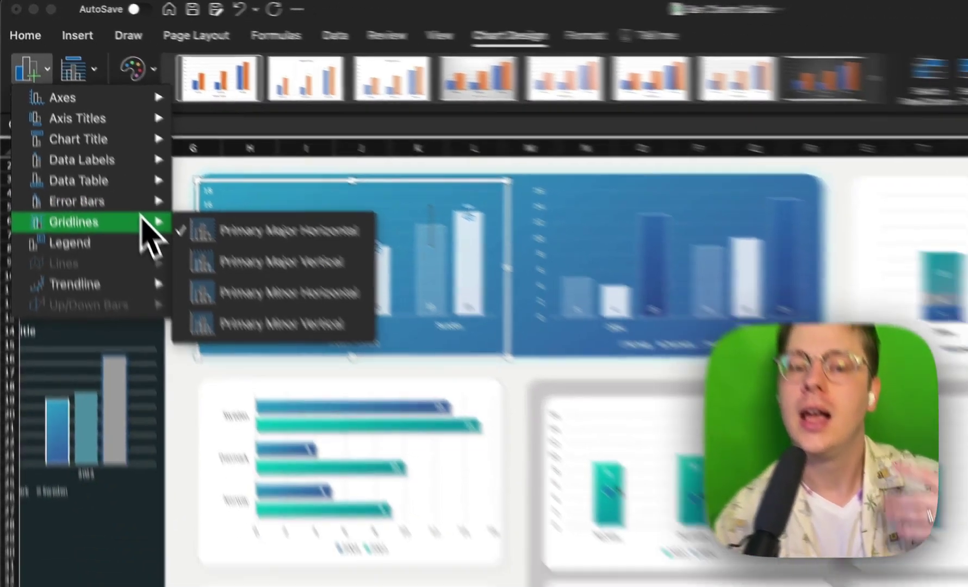
{"action": "mouse_move", "coordinate": [191, 281]}
{"action": "mouse_move", "coordinate": [94, 146]}
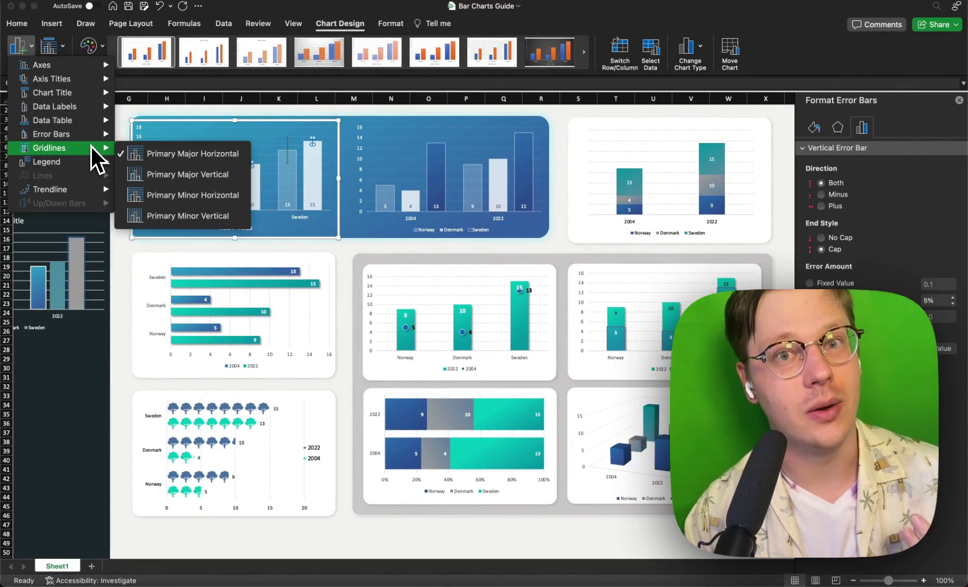
{"action": "key", "text": "super+z"}
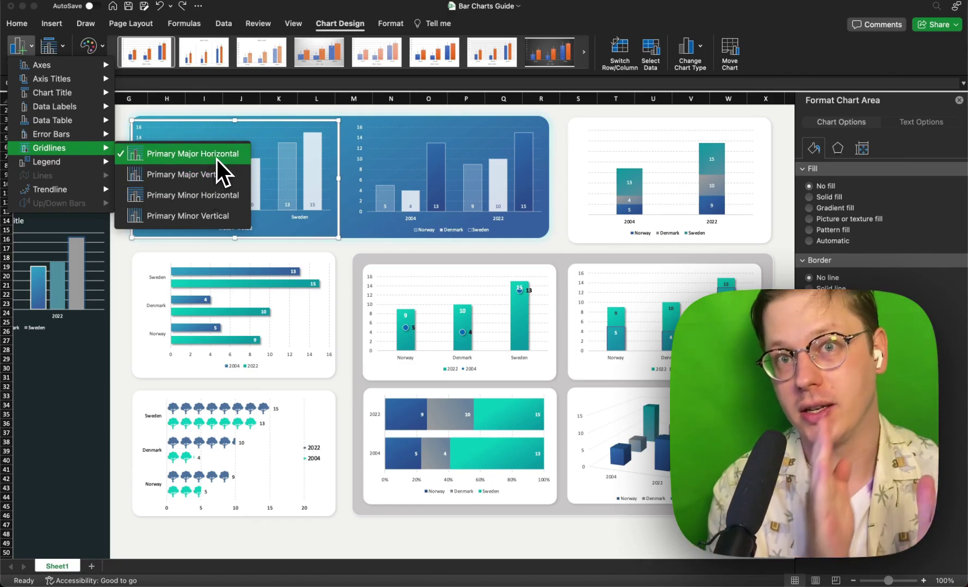
Keep the first column chart's legend position at Bottom and try moving the legend by hand within the chart.
{"action": "mouse_move", "coordinate": [76, 167]}
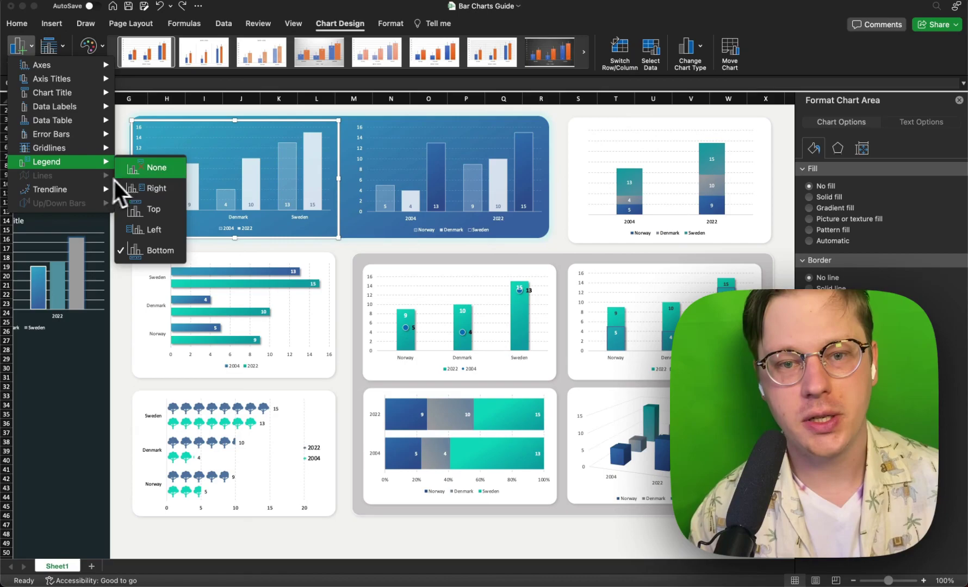
{"action": "left_click", "coordinate": [177, 249]}
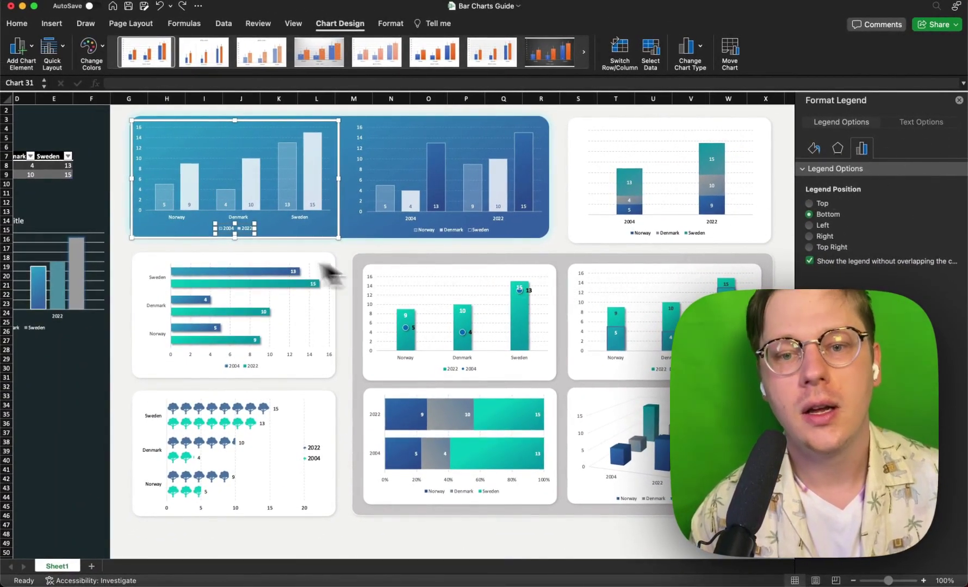
{"action": "left_click", "coordinate": [245, 229]}
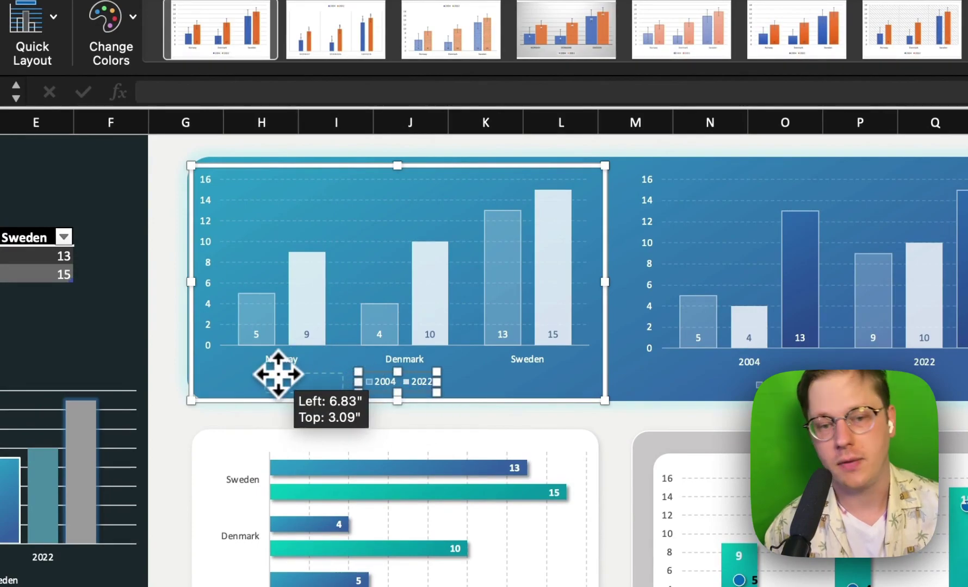
{"action": "left_click_drag", "start_coordinate": [332, 381], "coordinate": [368, 192]}
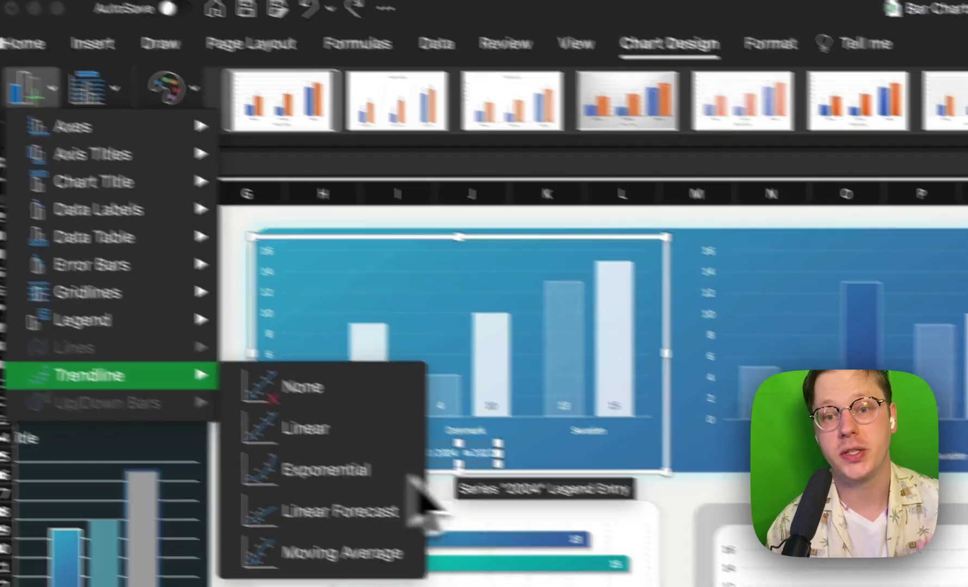
Try to add an exponential trendline based on the 2022 series of the first column chart.
{"action": "left_click", "coordinate": [411, 478]}
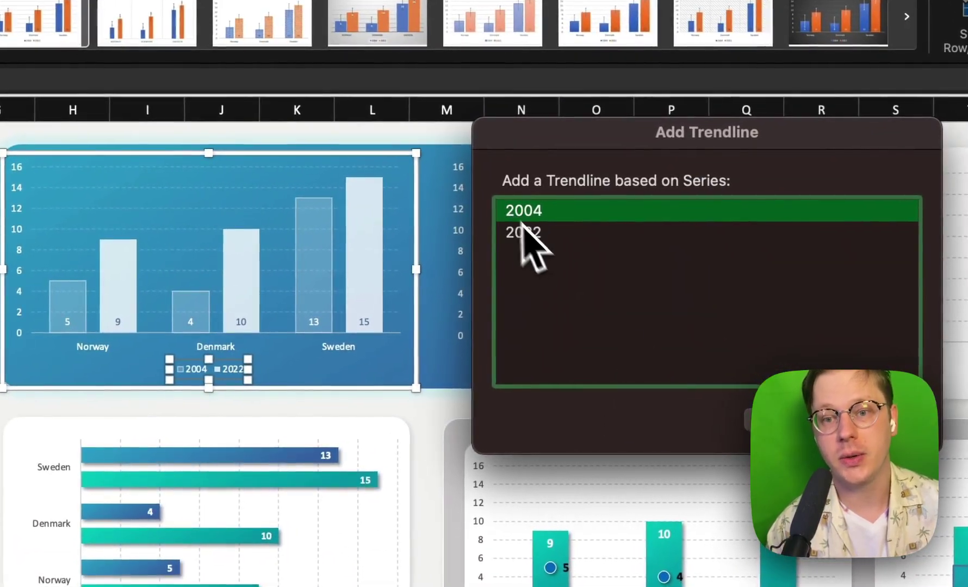
{"action": "left_click", "coordinate": [789, 317]}
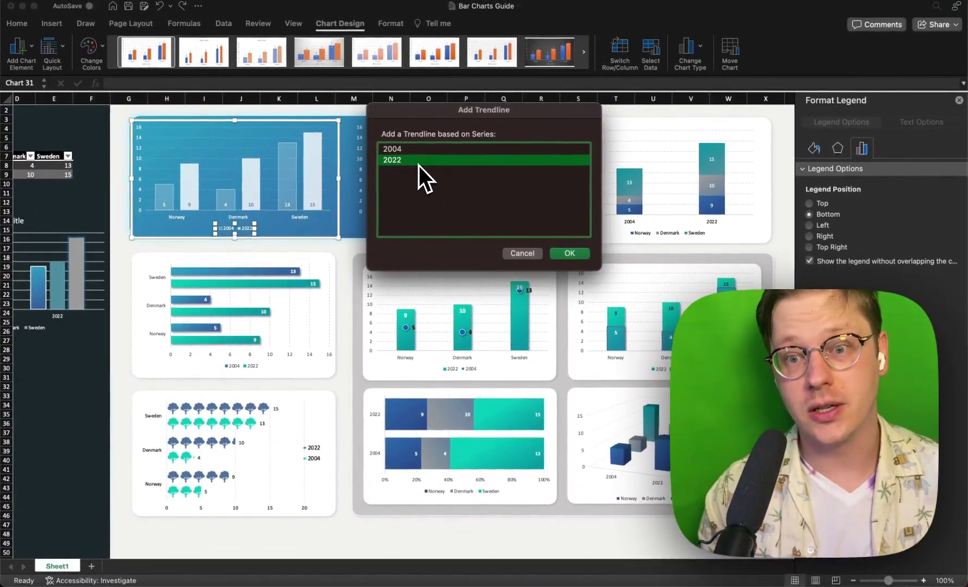
{"action": "left_click", "coordinate": [517, 254]}
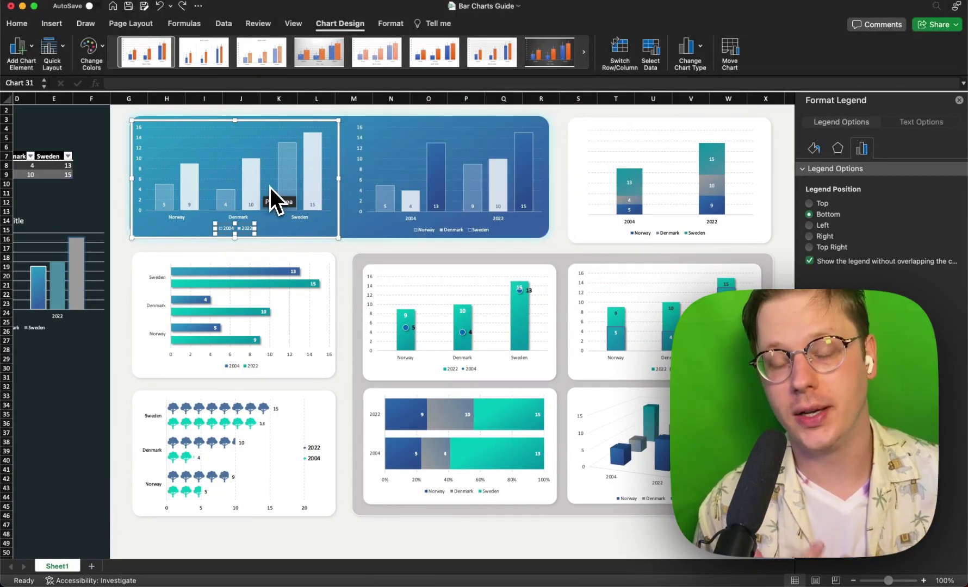
Insert the filled alien head from the stock icons and place it on the empty area below the tree pictogram chart.
{"action": "scroll", "coordinate": [533, 402], "scroll_direction": "down", "scroll_amount": 1}
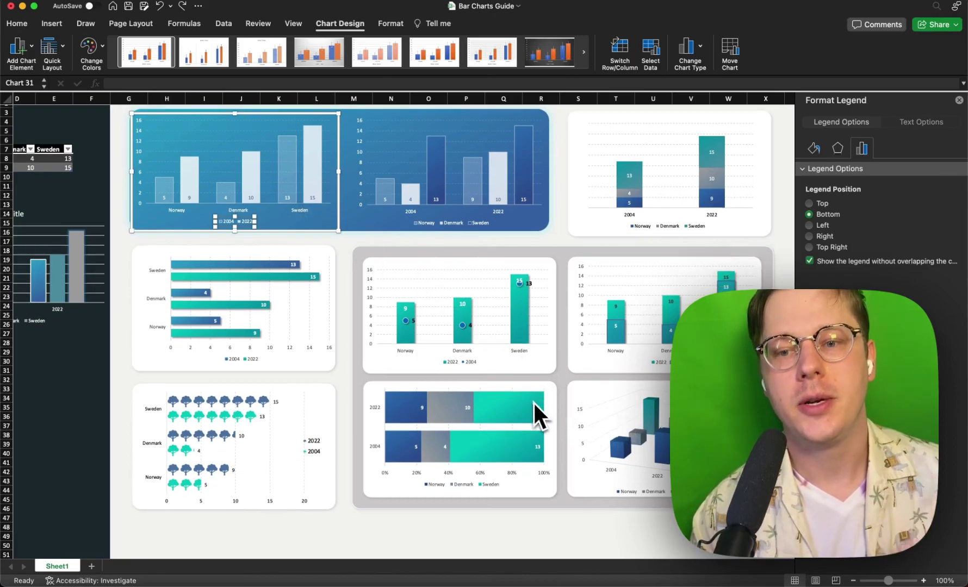
{"action": "scroll", "coordinate": [411, 335], "scroll_direction": "down", "scroll_amount": 2}
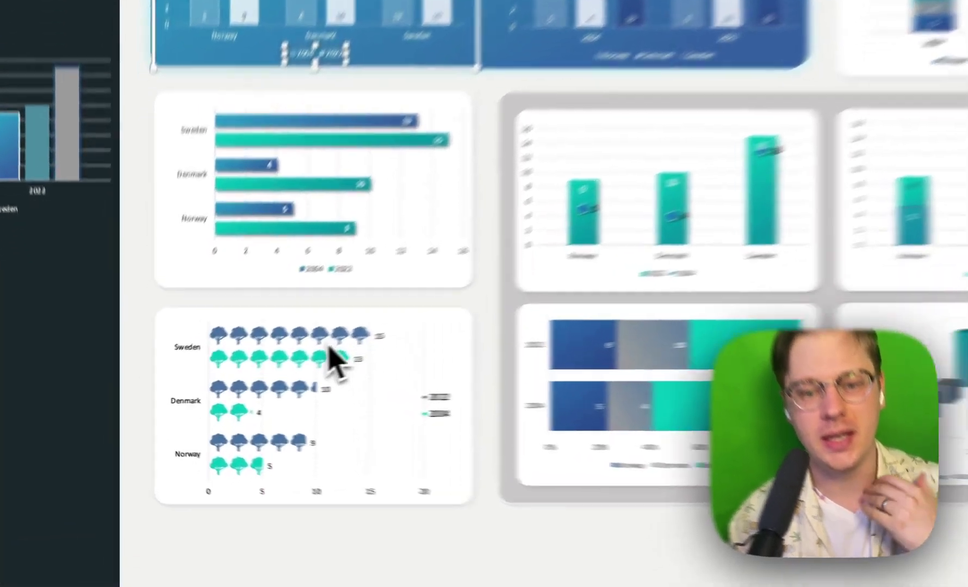
{"action": "left_click", "coordinate": [240, 378]}
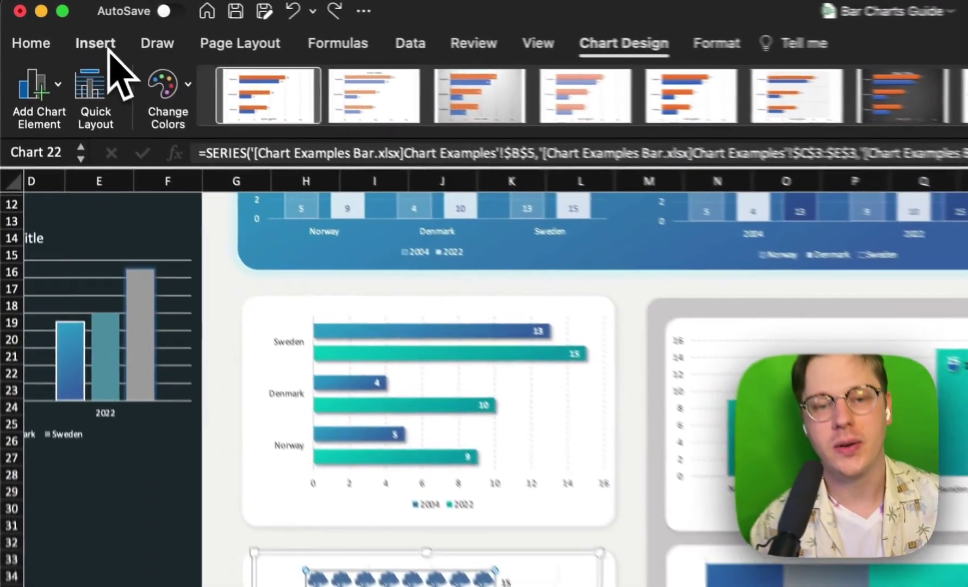
{"action": "left_click", "coordinate": [52, 23]}
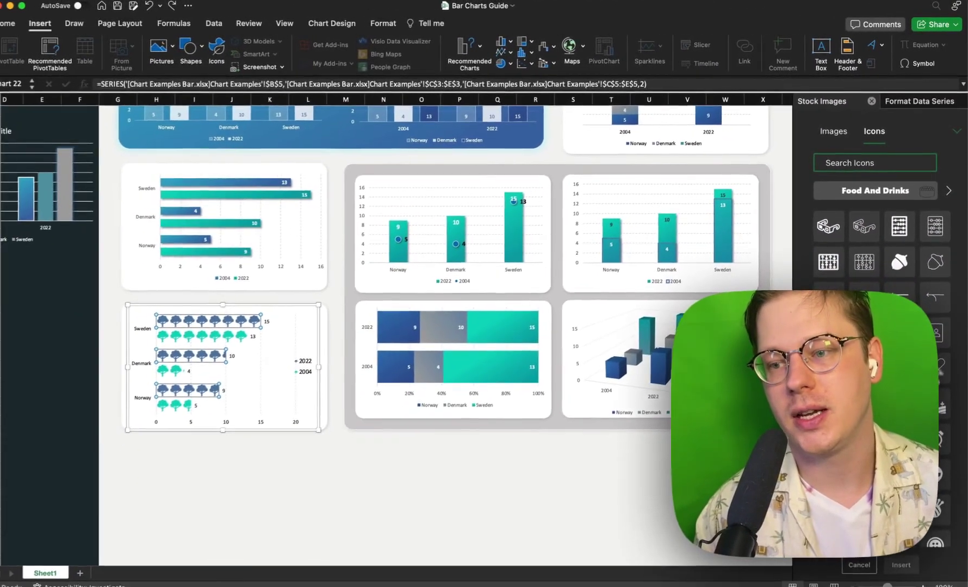
{"action": "scroll", "coordinate": [940, 413], "scroll_direction": "down", "scroll_amount": 1}
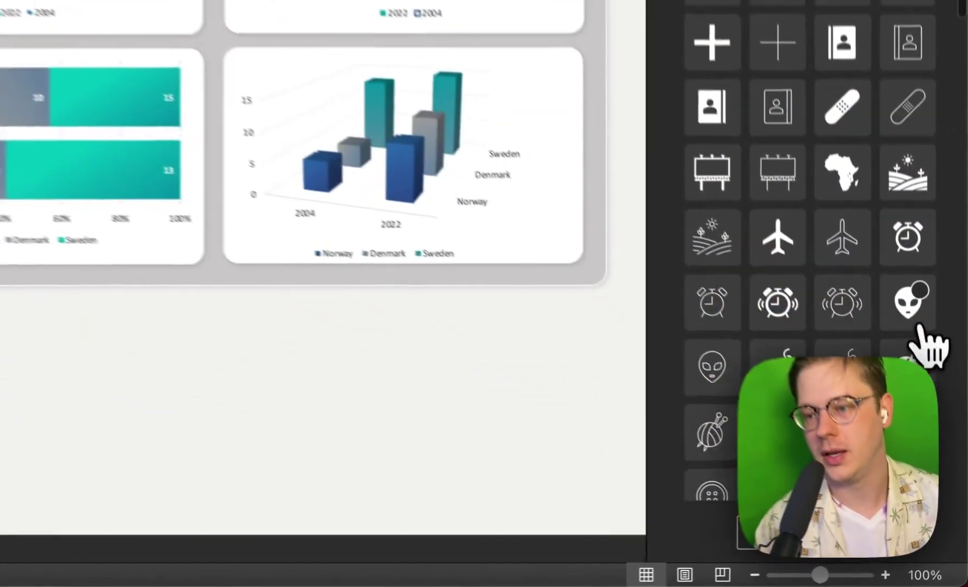
{"action": "left_click", "coordinate": [919, 324]}
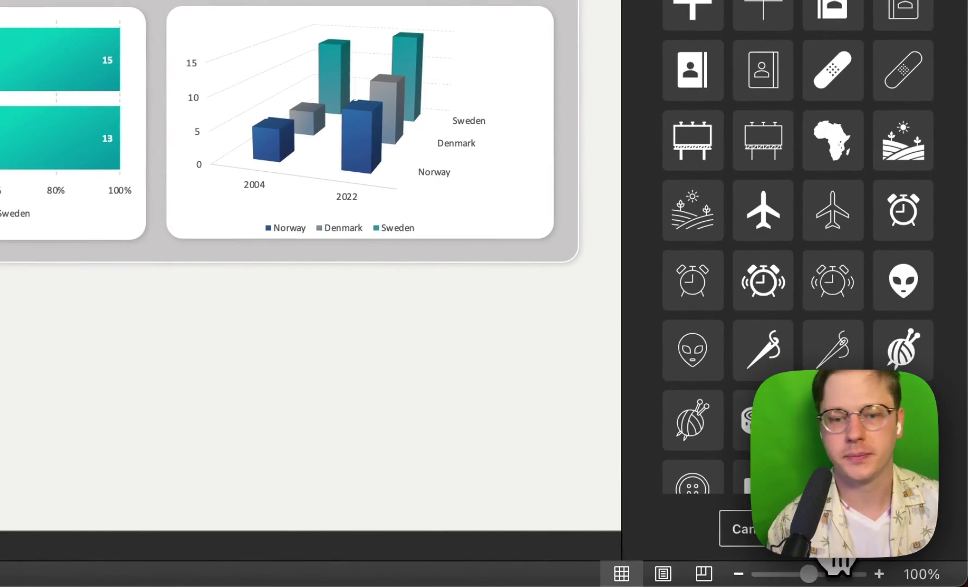
{"action": "left_click", "coordinate": [805, 529]}
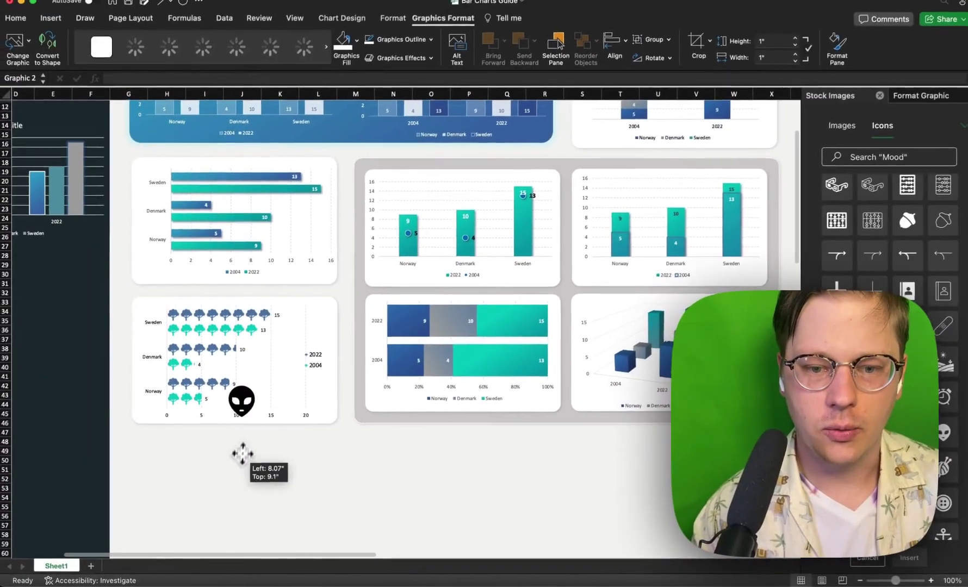
{"action": "left_click_drag", "start_coordinate": [243, 453], "coordinate": [239, 421]}
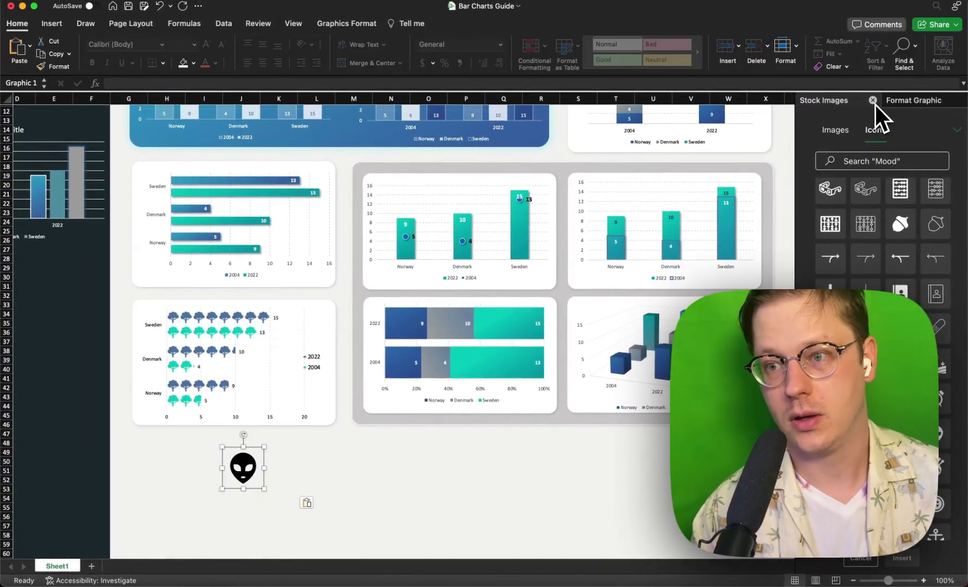
Close the stock icon library and set the alien icon's solid fill color to teal green.
{"action": "left_click", "coordinate": [873, 102]}
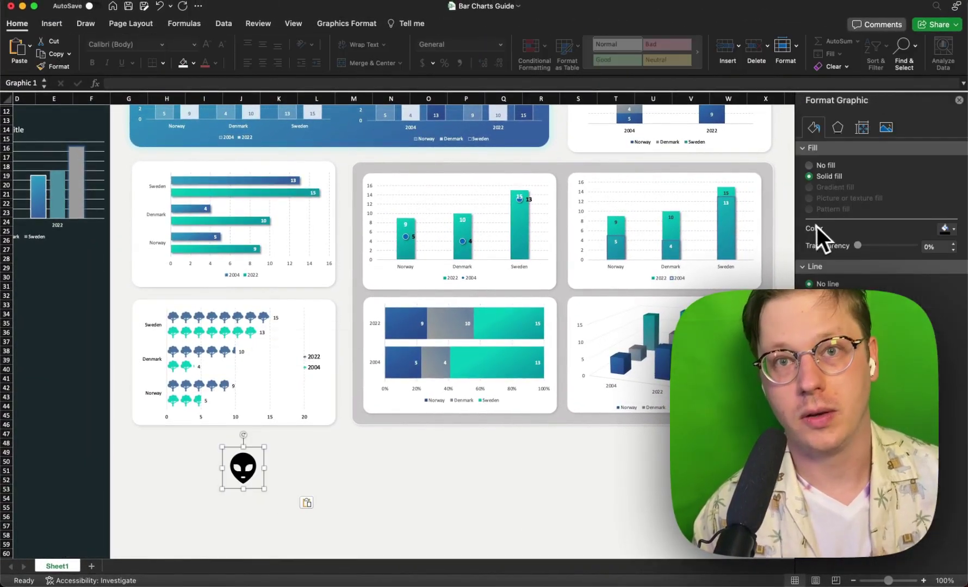
{"action": "left_click", "coordinate": [955, 231]}
{"action": "left_click", "coordinate": [877, 379]}
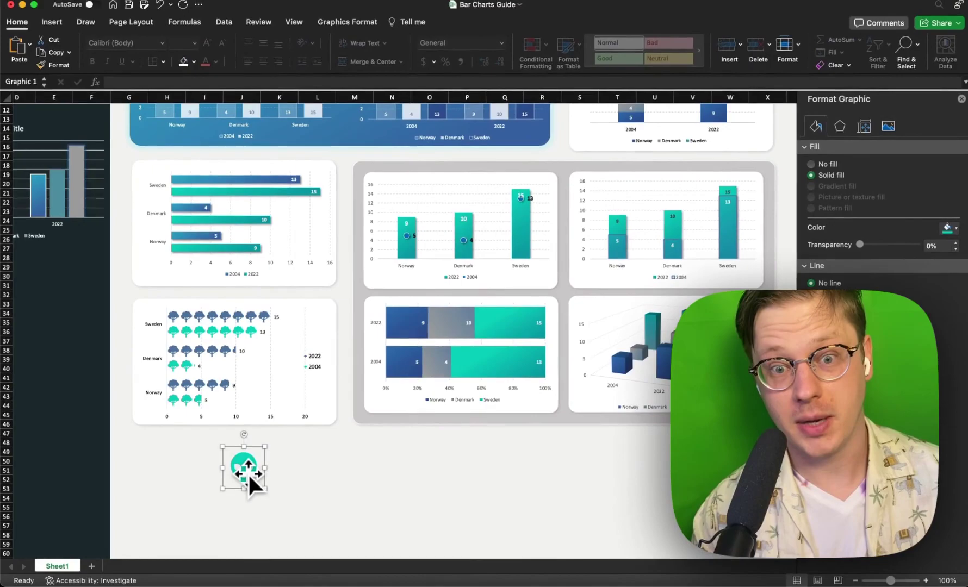
Fill the 2022 series of the tree pictogram chart with the copied alien icon and set the picture to Stack.
{"action": "left_click", "coordinate": [193, 349]}
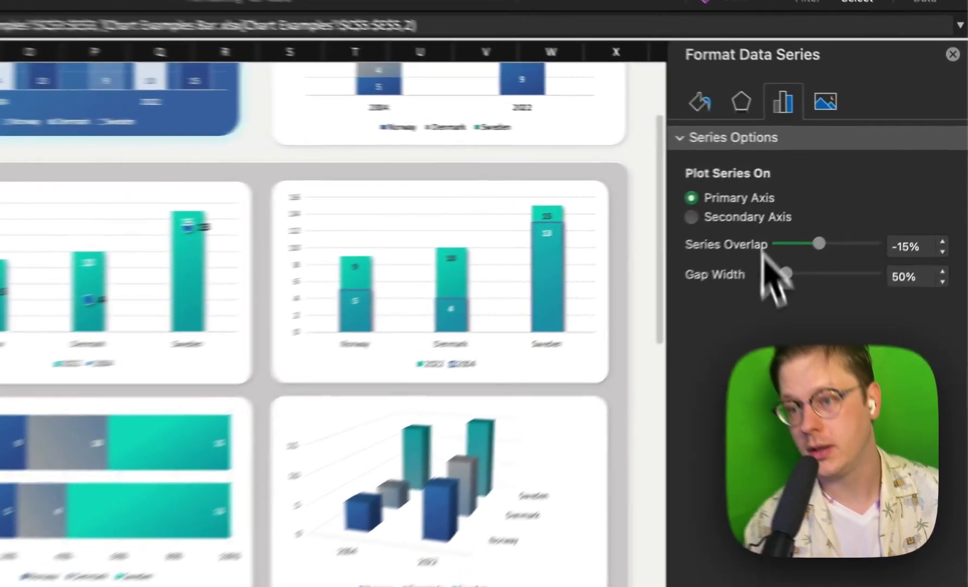
{"action": "left_click", "coordinate": [814, 127]}
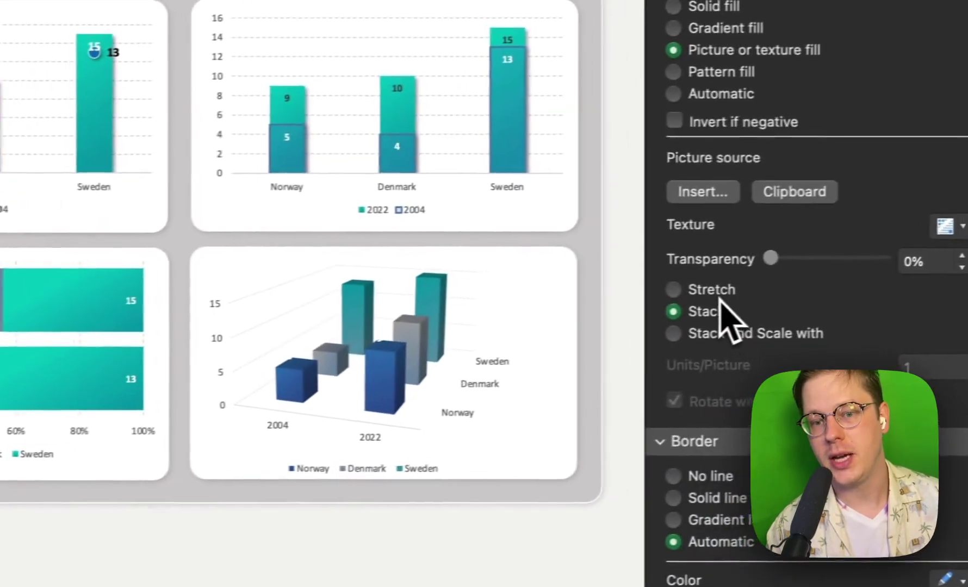
{"action": "left_click", "coordinate": [718, 293]}
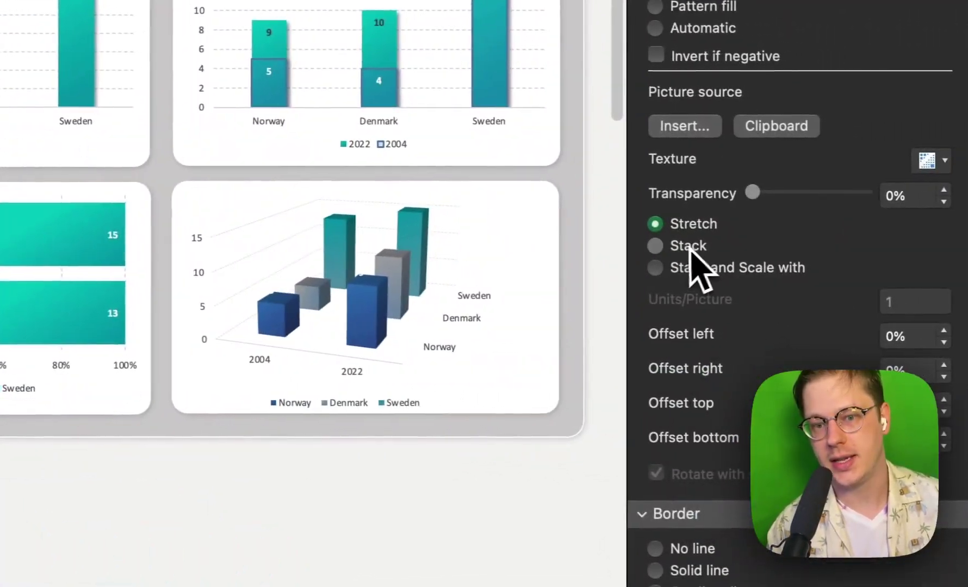
{"action": "left_click", "coordinate": [689, 247]}
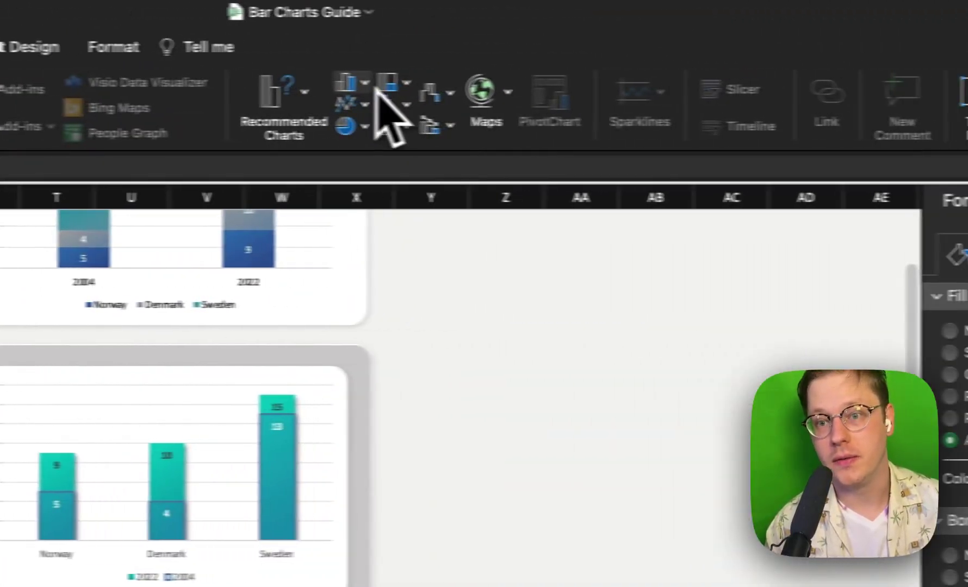
Examine the 2-D and 3-D column and bar chart types available for comparison with the existing 3-D column chart.
{"action": "left_click", "coordinate": [944, 82]}
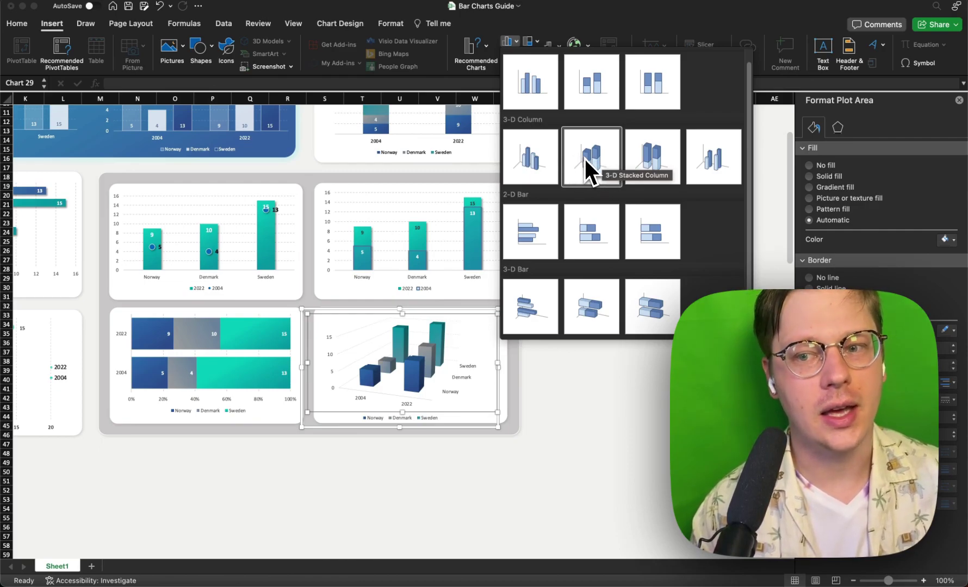
{"action": "scroll", "coordinate": [604, 161], "scroll_direction": "up", "scroll_amount": 1}
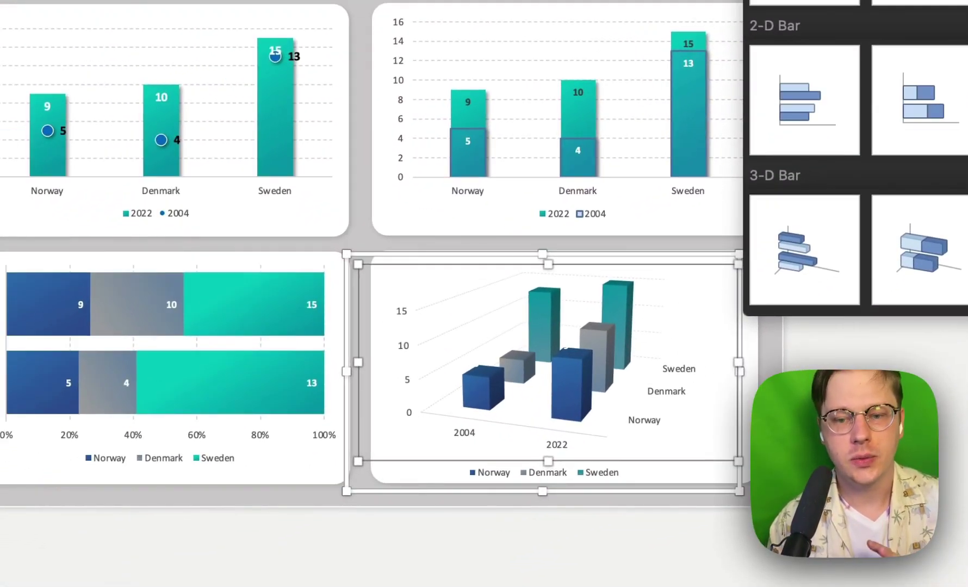
{"action": "mouse_move", "coordinate": [680, 405]}
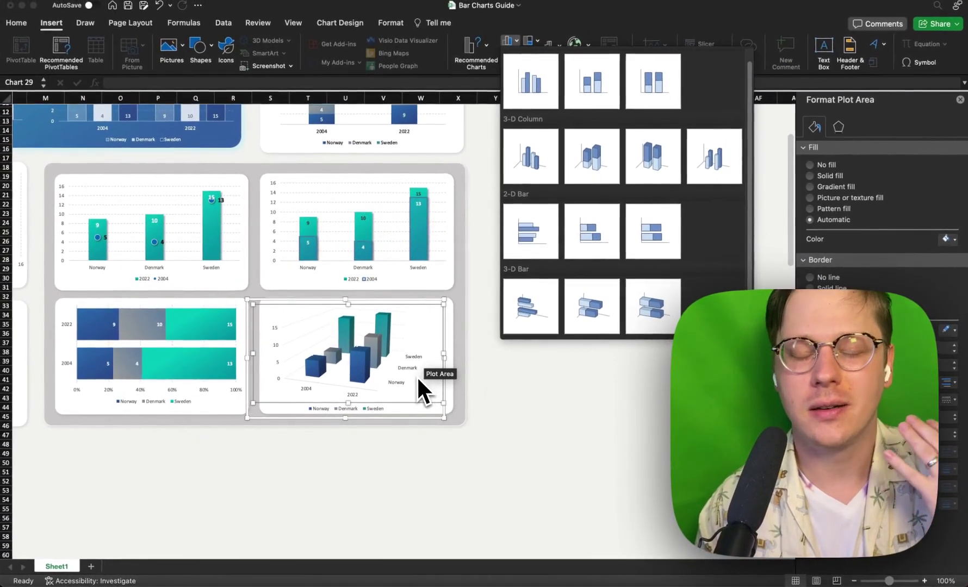
{"action": "scroll", "coordinate": [411, 376], "scroll_direction": "up", "scroll_amount": 3}
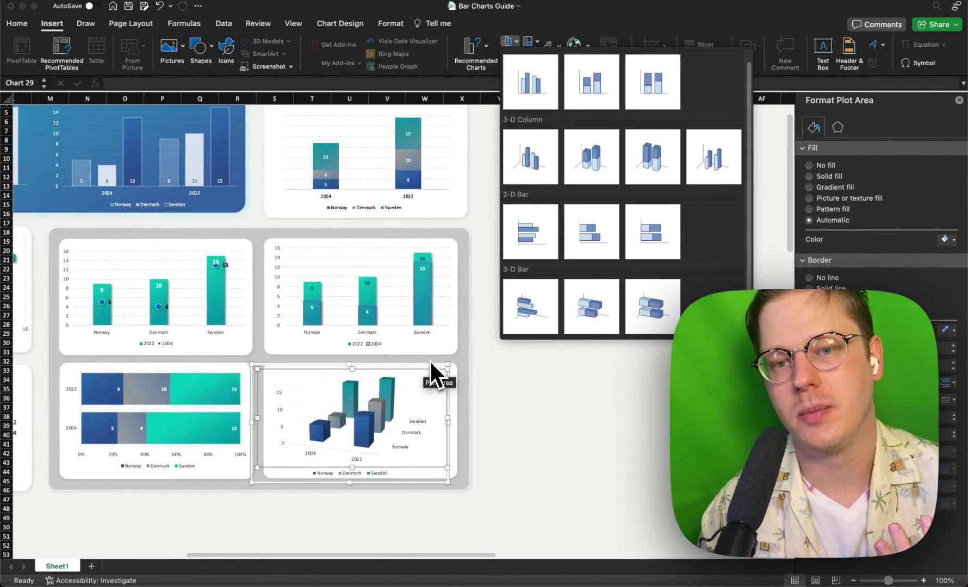
Change the column chart with dot markers for 2004 to the Clustered Column and Line combo type.
{"action": "scroll", "coordinate": [430, 360], "scroll_direction": "up", "scroll_amount": 2}
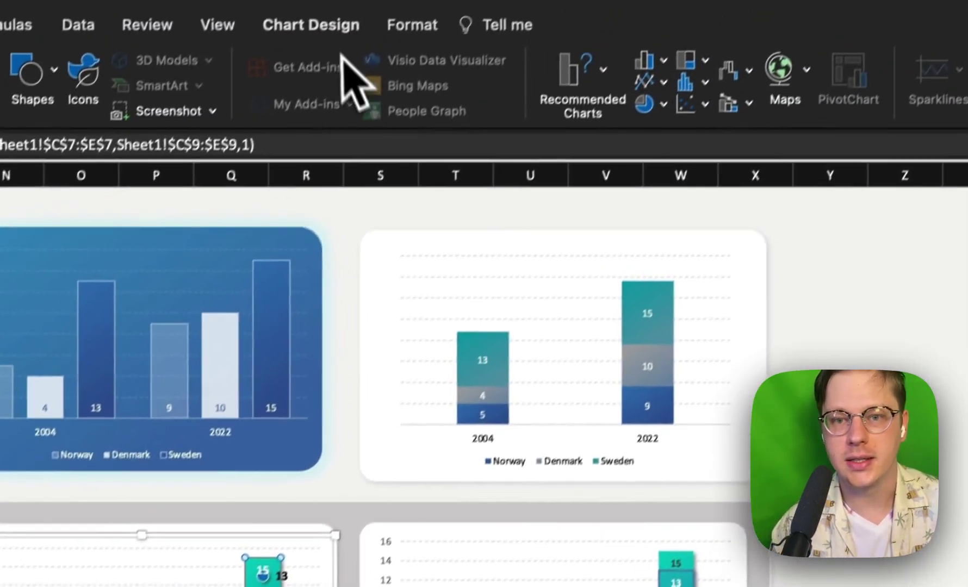
{"action": "left_click", "coordinate": [312, 25]}
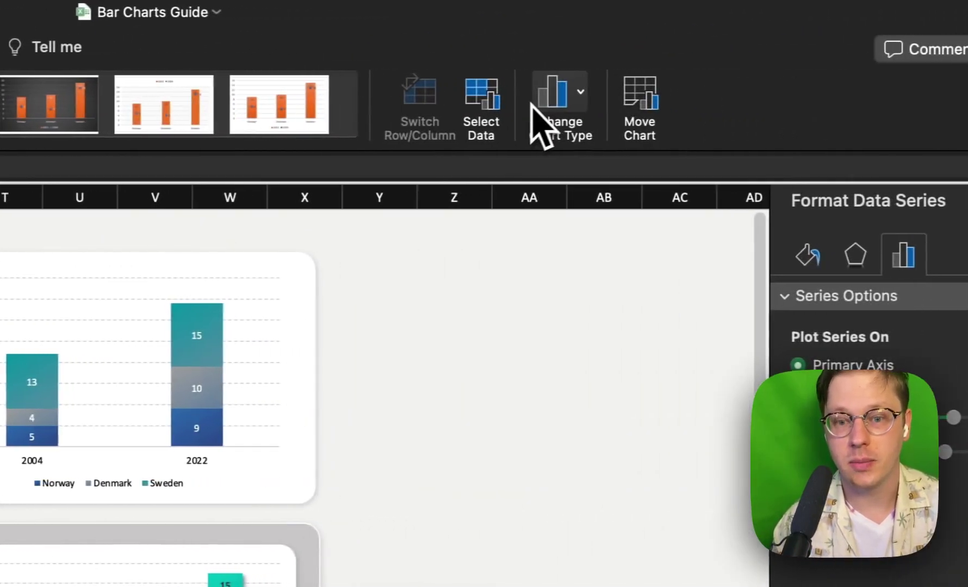
{"action": "left_click", "coordinate": [533, 106]}
{"action": "mouse_move", "coordinate": [615, 326]}
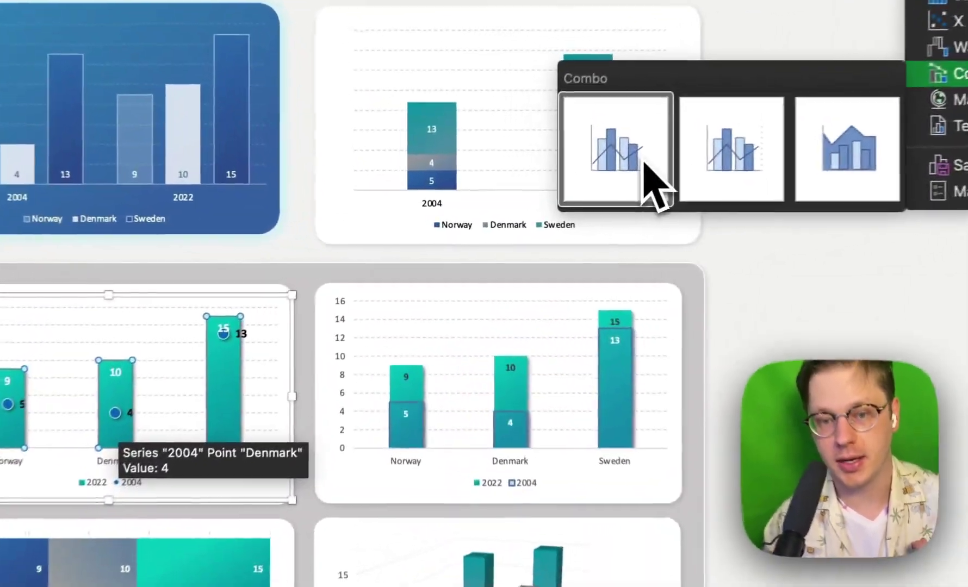
{"action": "left_click", "coordinate": [555, 201]}
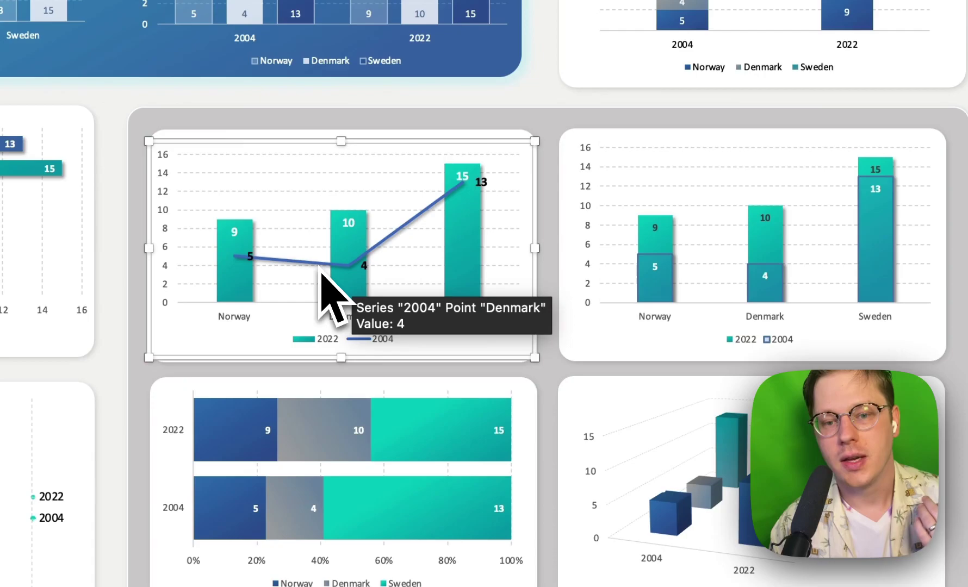
Set the line of the 2004 series in the combo chart to No line.
{"action": "left_click", "coordinate": [71, 418]}
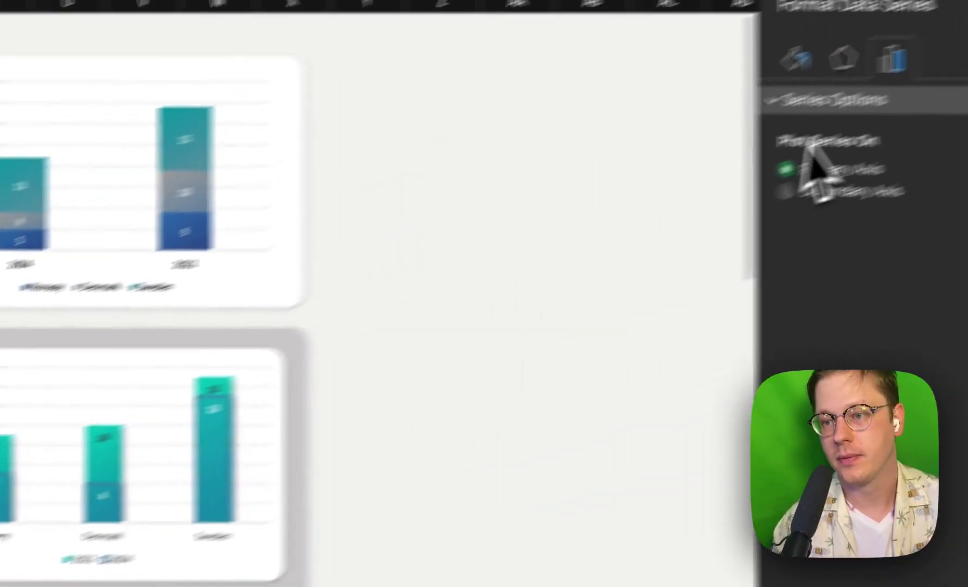
{"action": "left_click", "coordinate": [795, 59]}
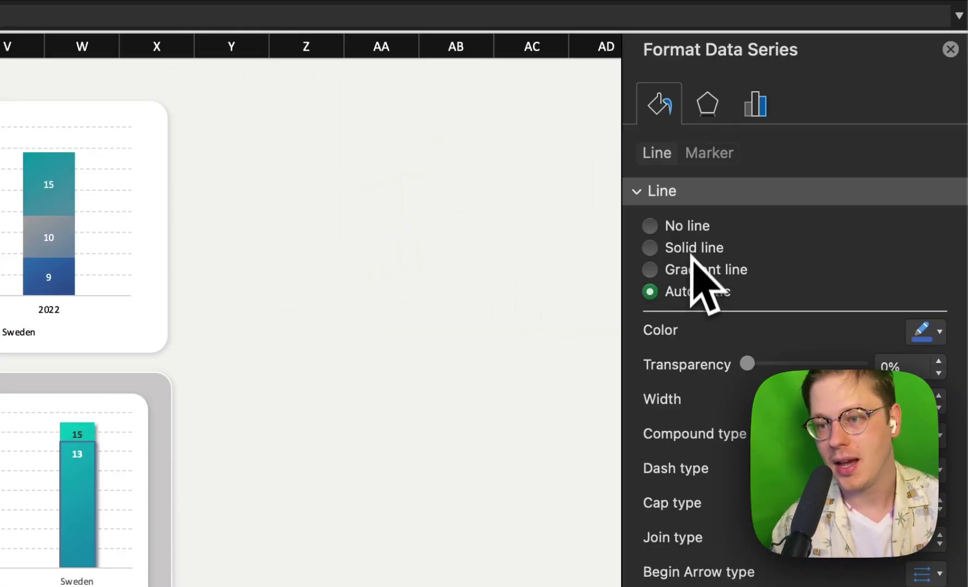
{"action": "left_click", "coordinate": [689, 225]}
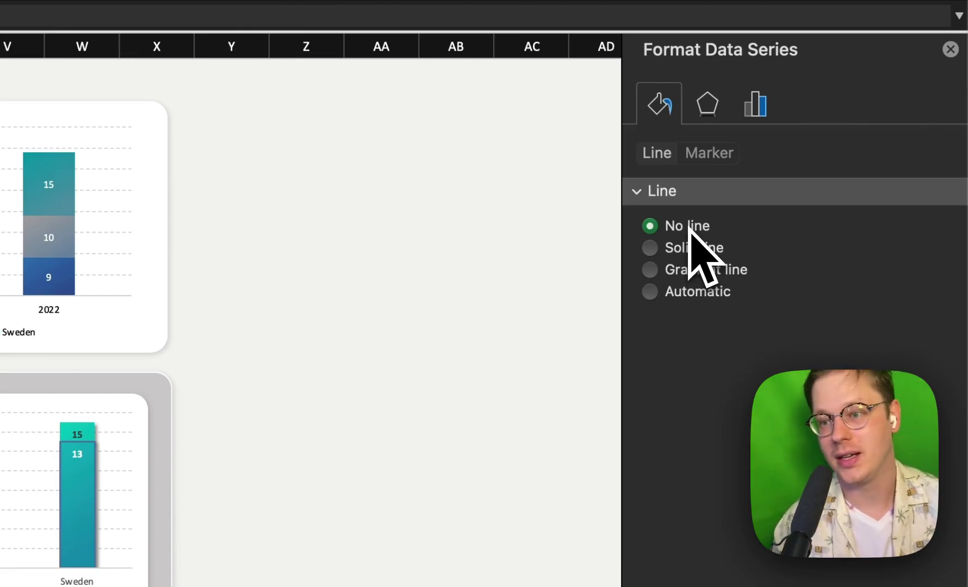
Give the 2004 series in the combo chart built-in circle markers of size 10.
{"action": "left_click", "coordinate": [709, 154]}
{"action": "left_click", "coordinate": [728, 197]}
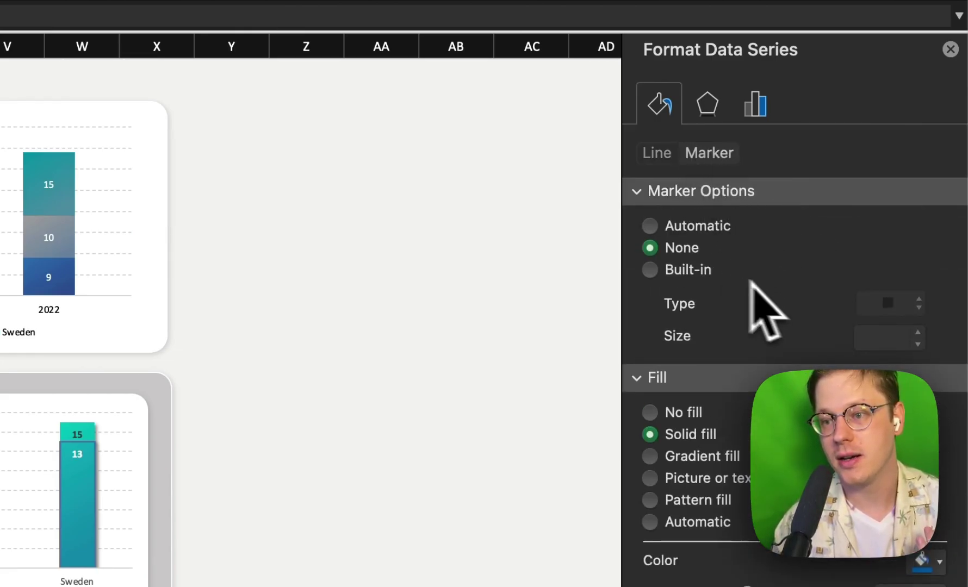
{"action": "left_click", "coordinate": [709, 272]}
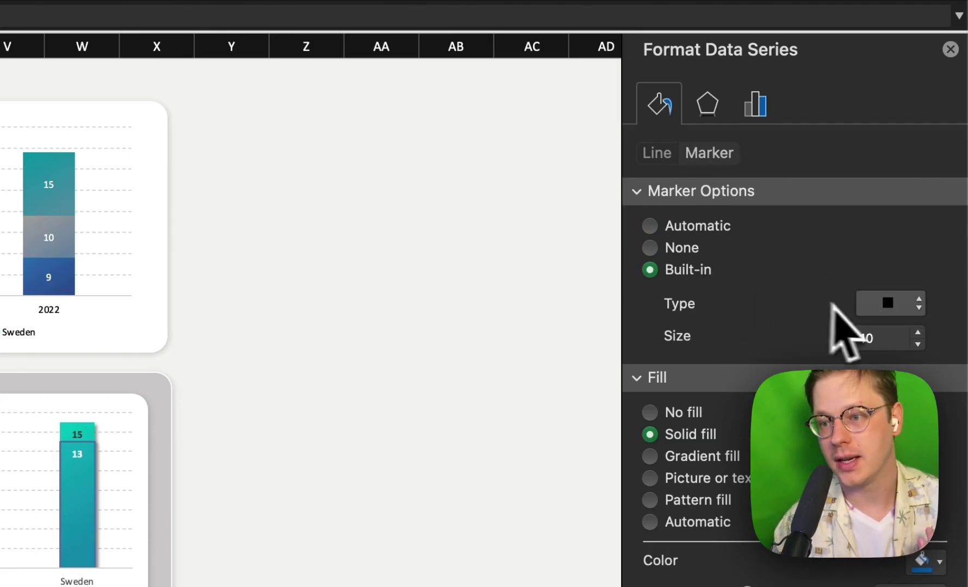
{"action": "left_click", "coordinate": [903, 309]}
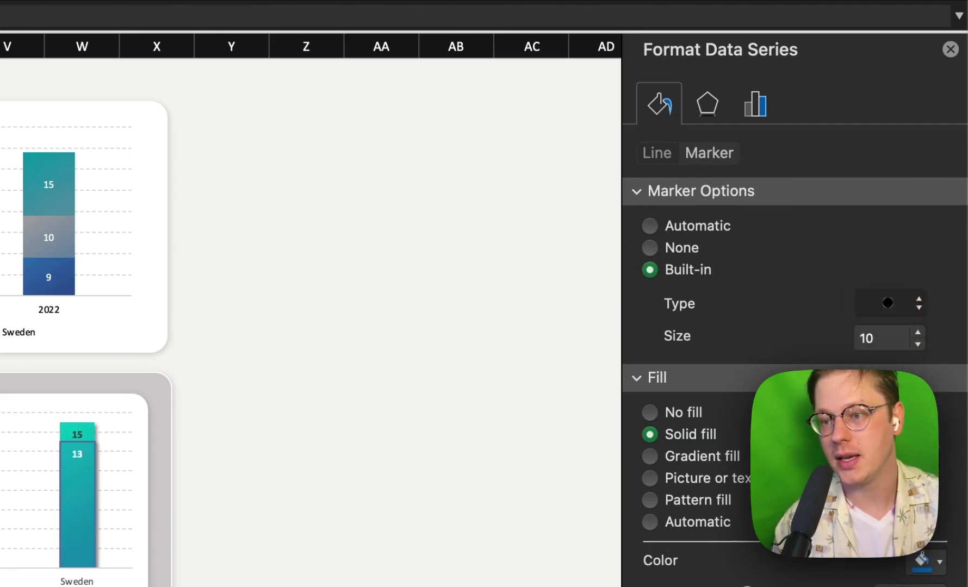
{"action": "left_click", "coordinate": [892, 339]}
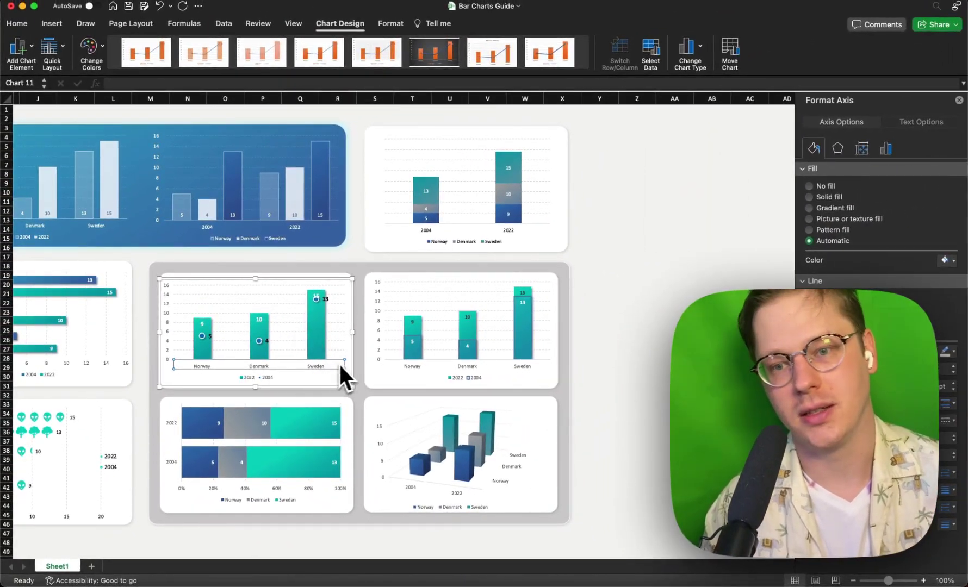
{"action": "scroll", "coordinate": [341, 363], "scroll_direction": "left", "scroll_amount": 3}
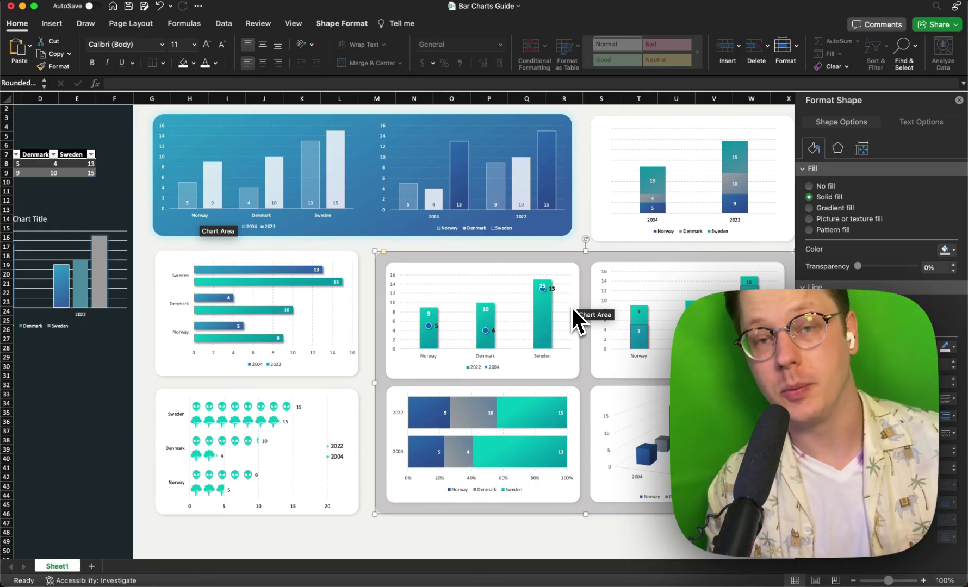
{"action": "scroll", "coordinate": [473, 414], "scroll_direction": "right", "scroll_amount": 2}
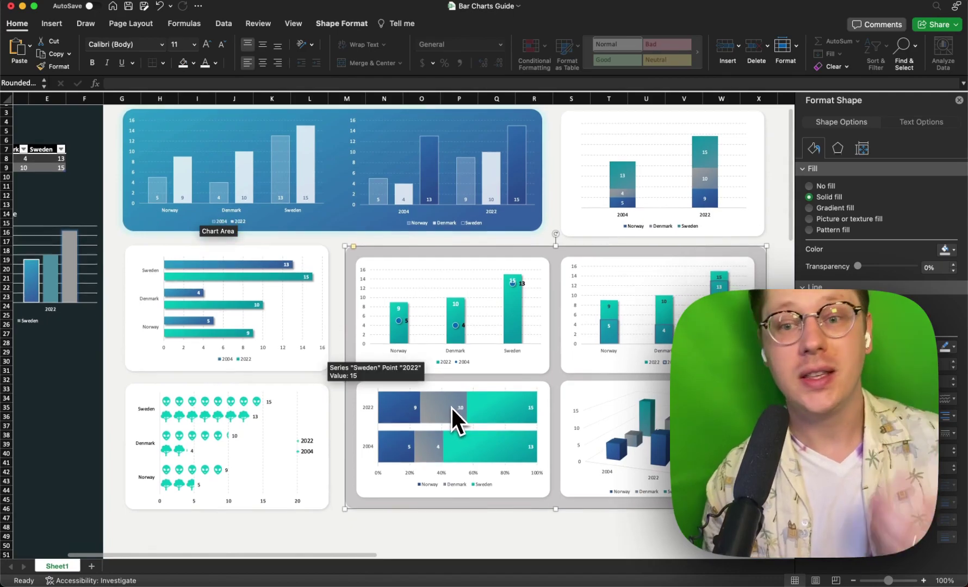
{"action": "scroll", "coordinate": [447, 390], "scroll_direction": "up", "scroll_amount": 1}
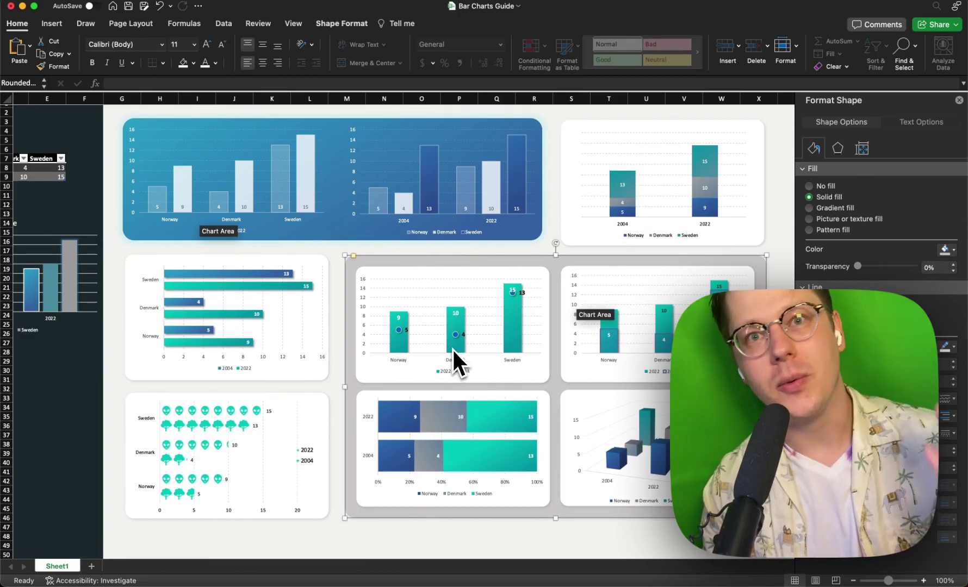
{"action": "scroll", "coordinate": [452, 348], "scroll_direction": "down", "scroll_amount": 1}
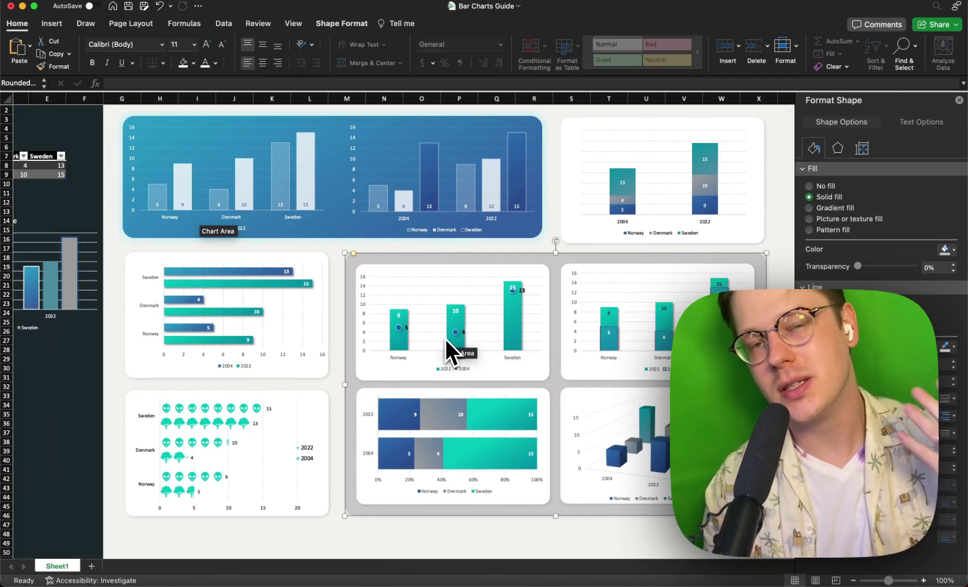
{"action": "scroll", "coordinate": [438, 334], "scroll_direction": "up", "scroll_amount": 1}
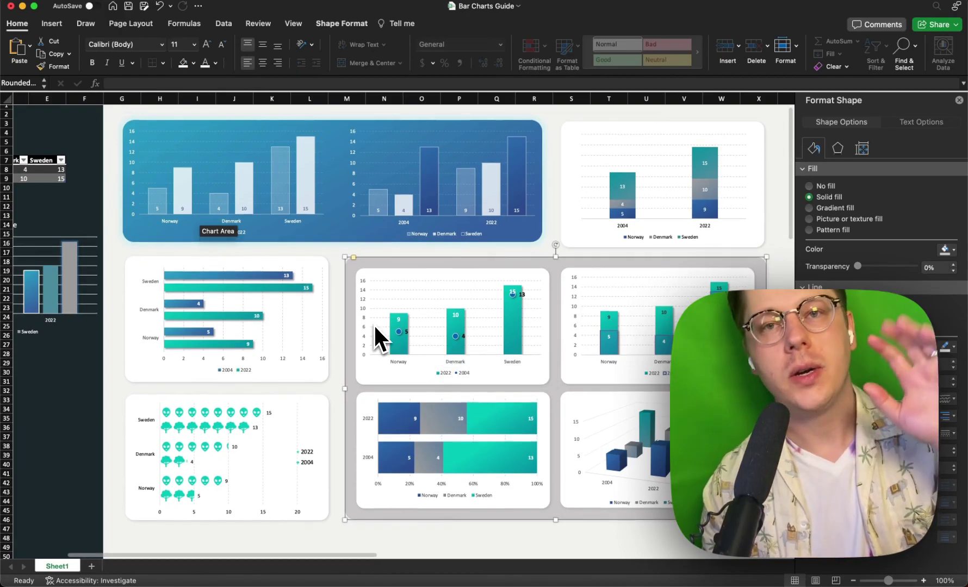
{"action": "scroll", "coordinate": [371, 325], "scroll_direction": "left", "scroll_amount": 5}
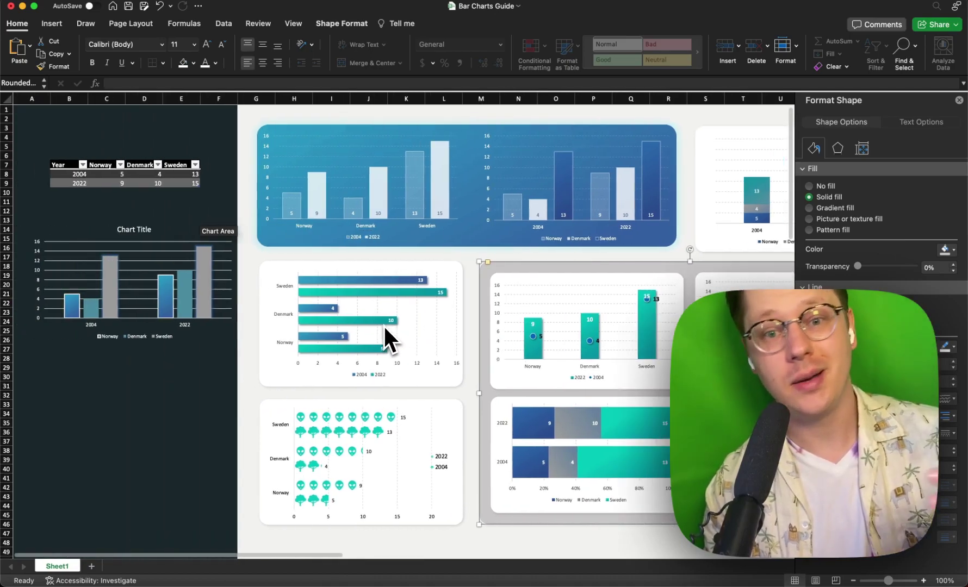
{"action": "scroll", "coordinate": [384, 325], "scroll_direction": "right", "scroll_amount": 4}
{"action": "scroll", "coordinate": [384, 325], "scroll_direction": "right", "scroll_amount": 1}
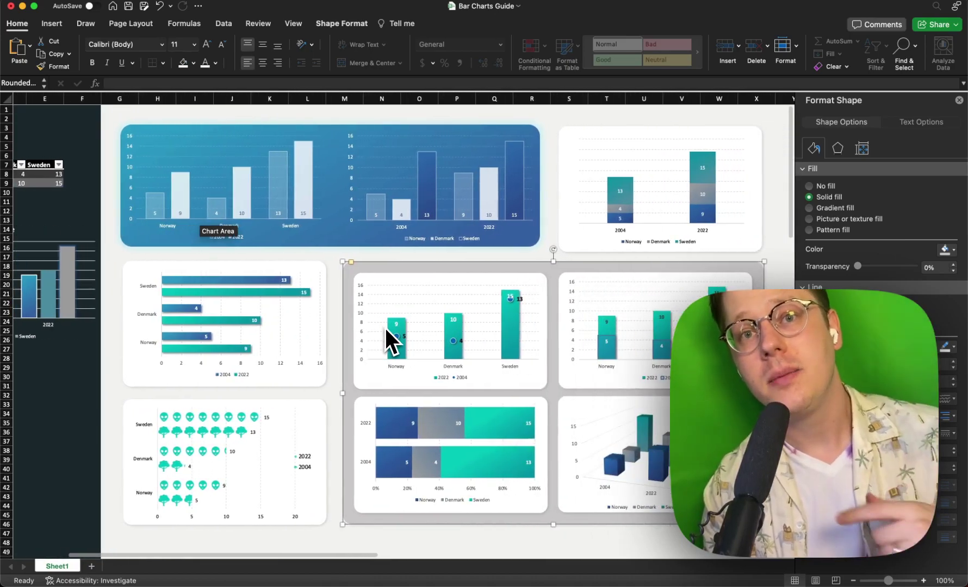